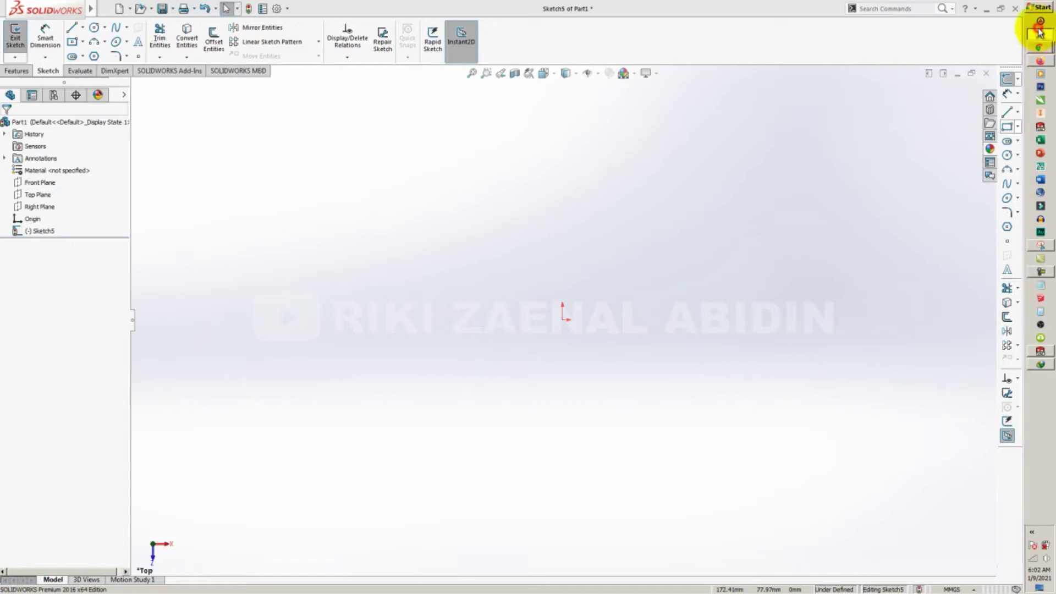
# Return to SOLIDWORKS and start a new document with Part as the type
pyautogui.click(987, 9)
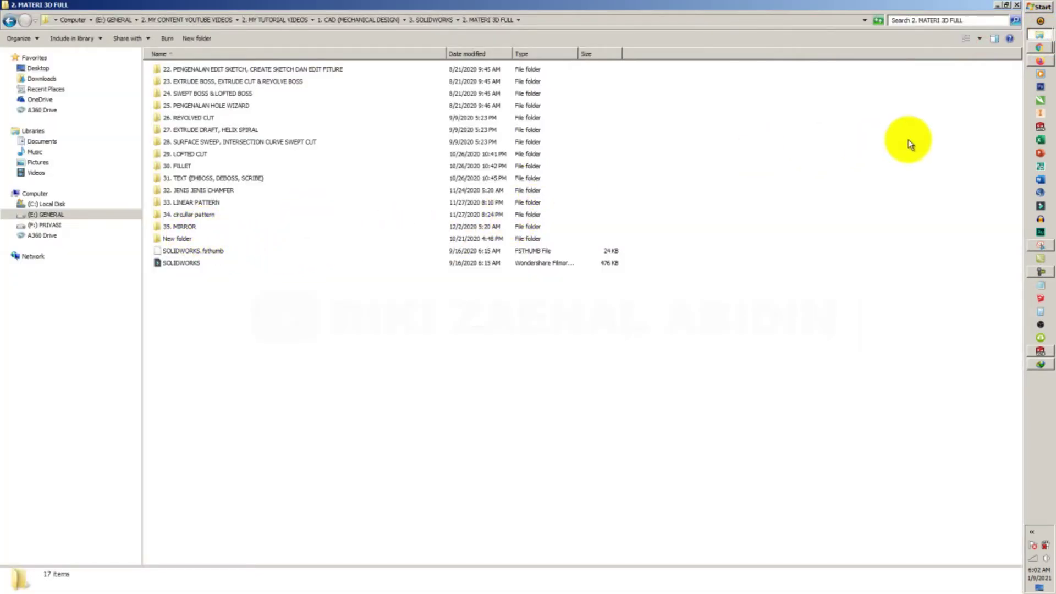
pyautogui.hotkey('alt', 'Tab')
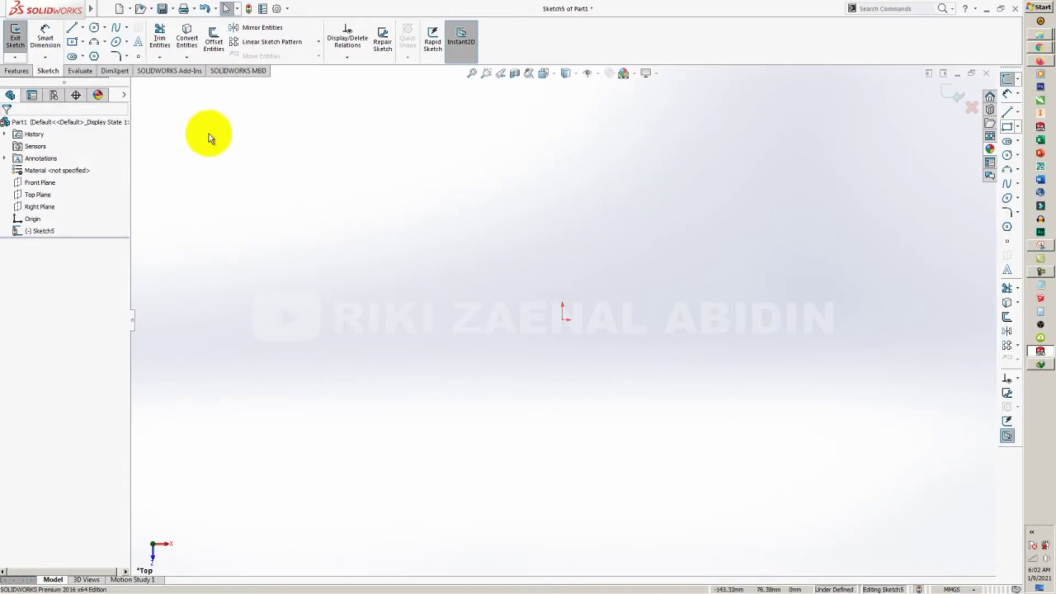
pyautogui.click(22, 71)
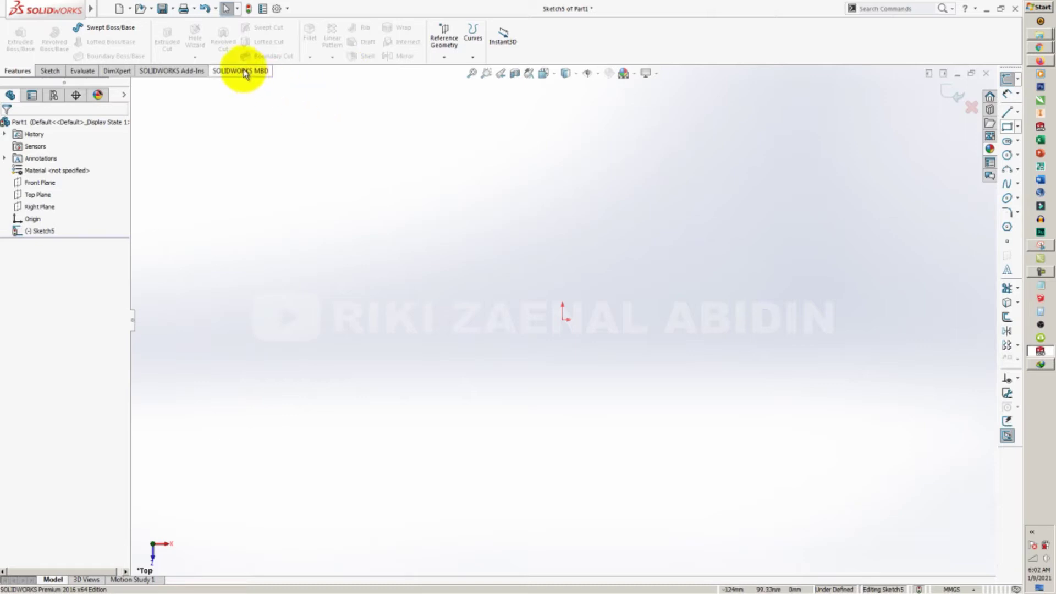
pyautogui.click(342, 233)
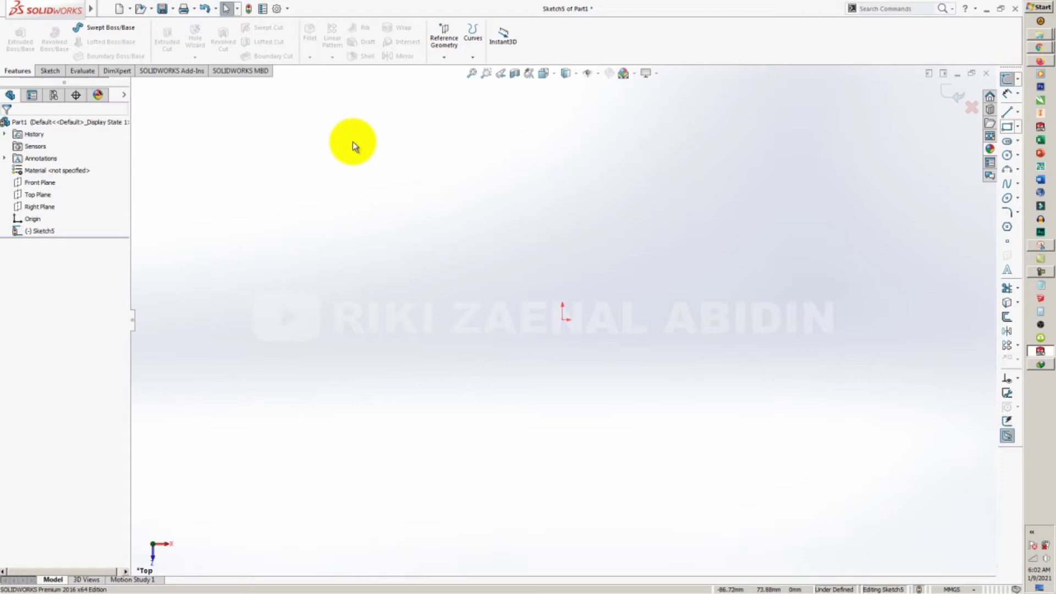
pyautogui.click(279, 215)
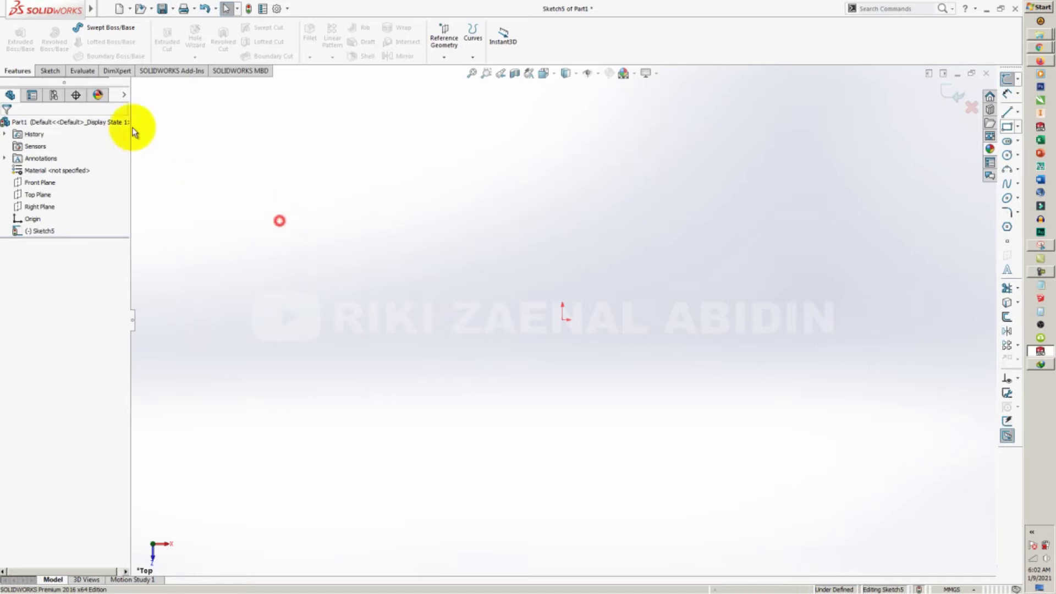
pyautogui.hotkey('ctrl', 'n')
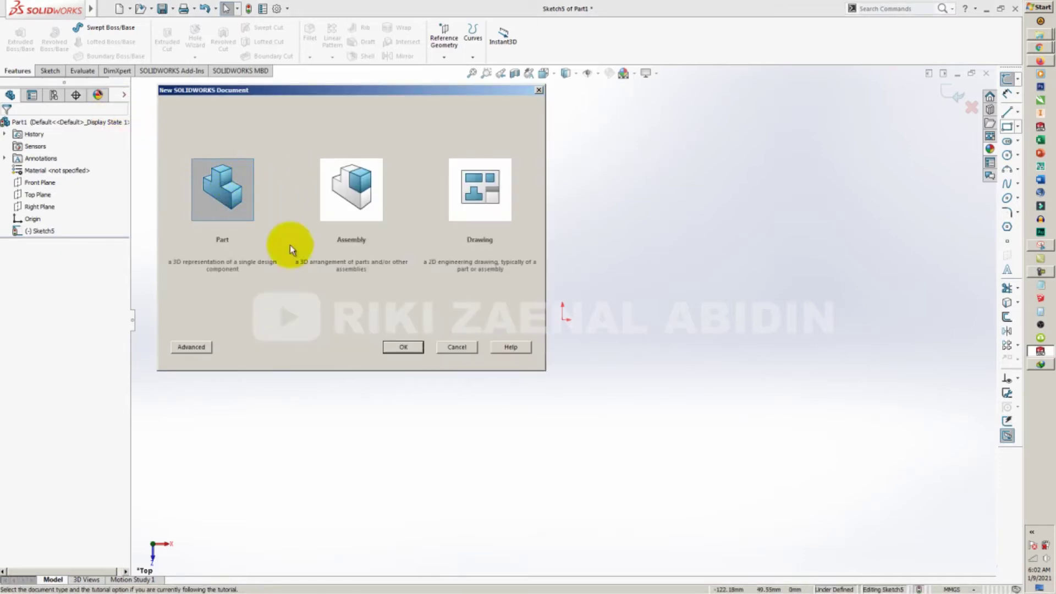
# Create Part2 and open an empty Sketch1 on the Front Plane
pyautogui.click(407, 347)
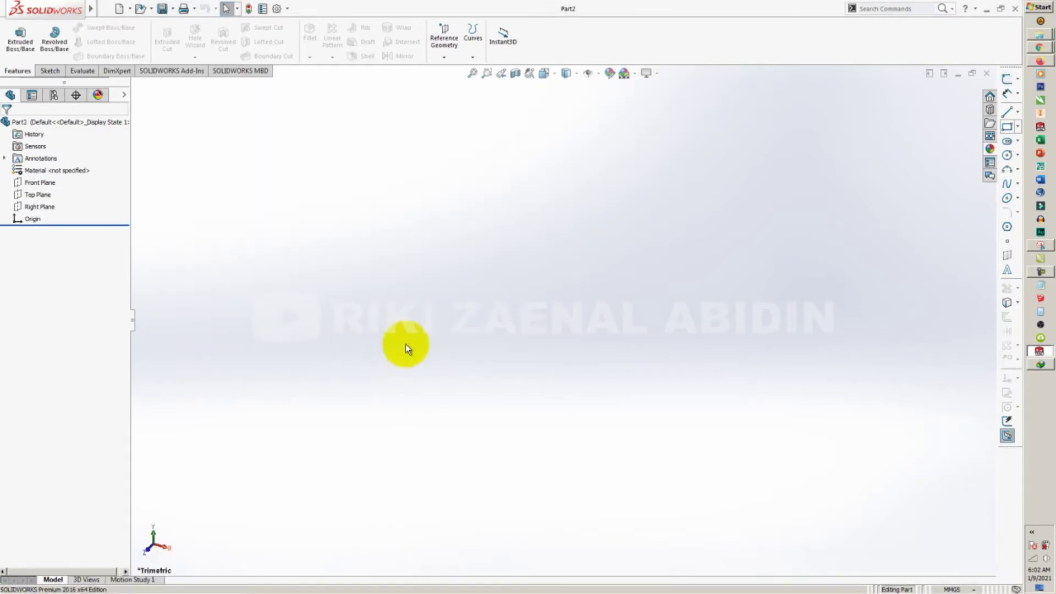
pyautogui.click(48, 71)
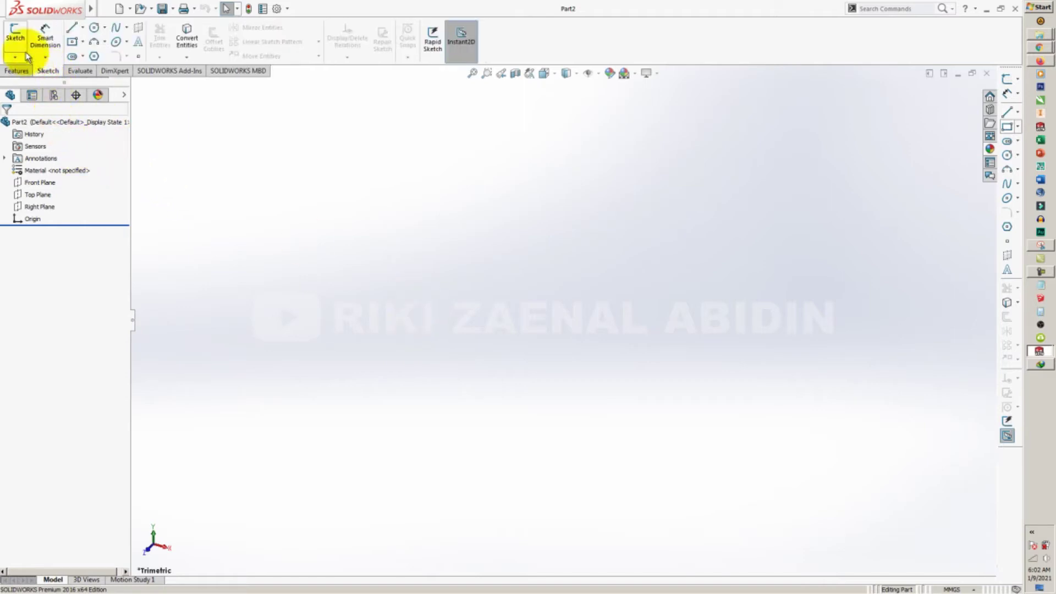
pyautogui.click(15, 32)
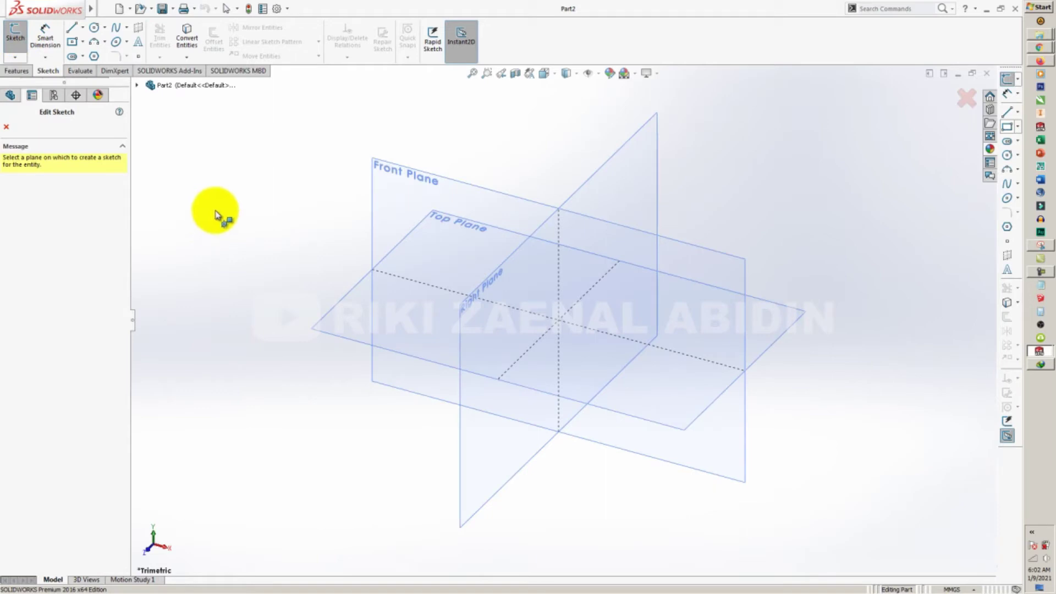
pyautogui.click(385, 191)
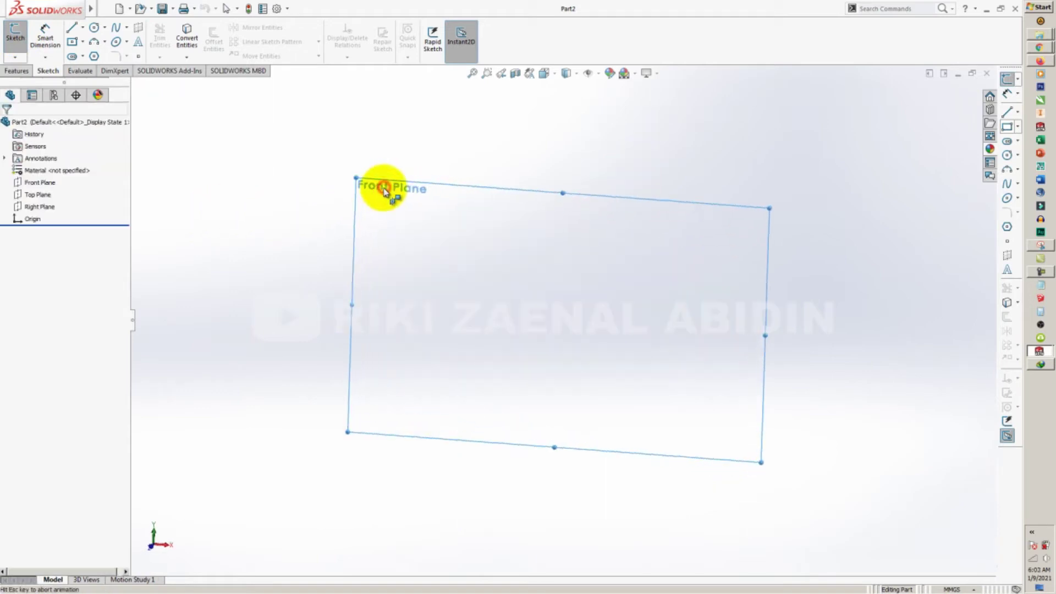
# Draw a closed L profile of lines from the origin: tall thin upright and long base
pyautogui.click(73, 29)
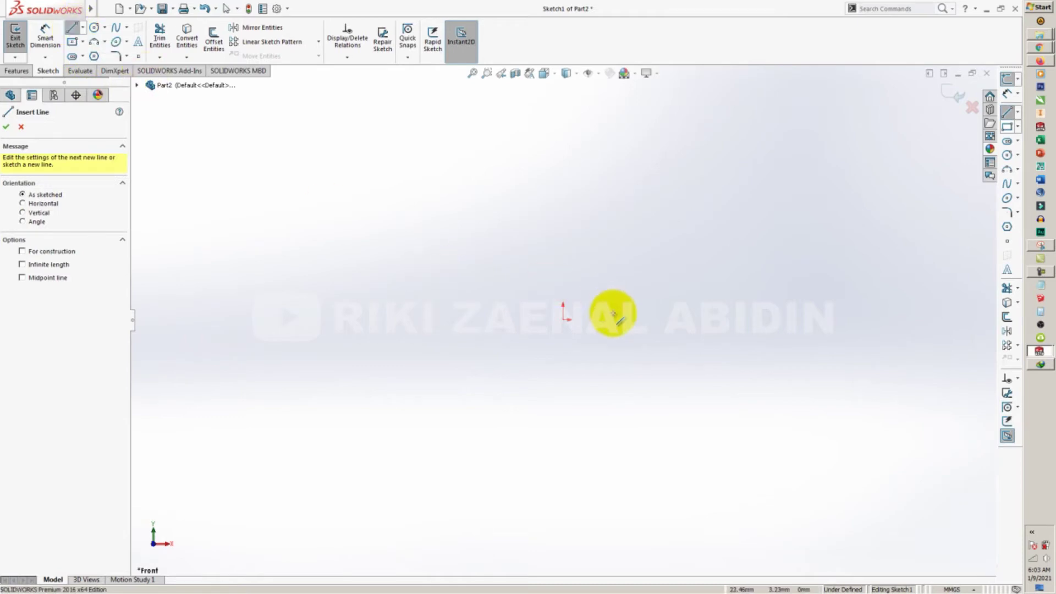
pyautogui.click(564, 319)
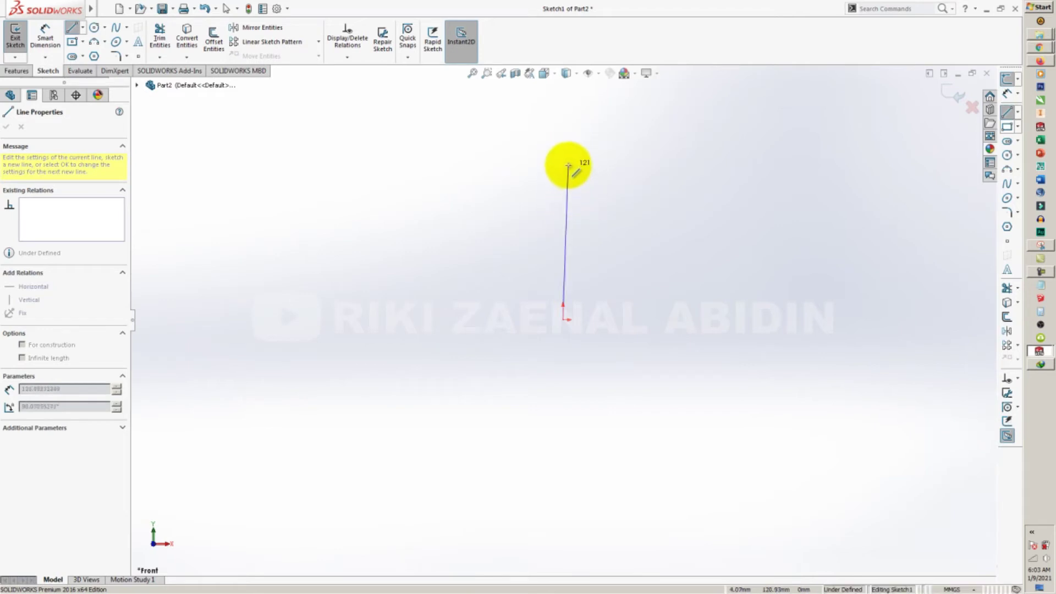
pyautogui.click(564, 163)
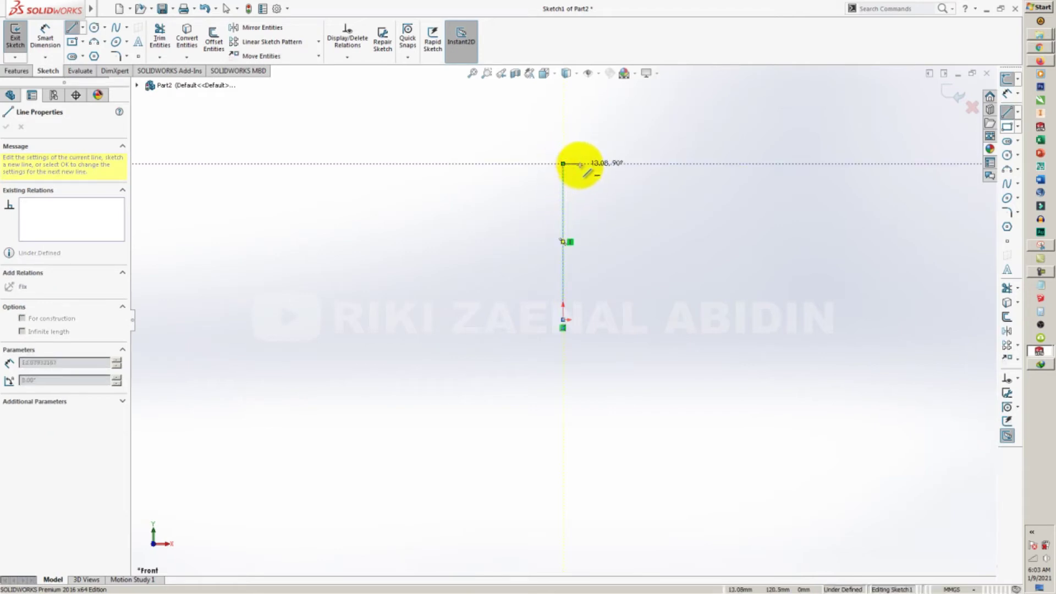
pyautogui.click(577, 164)
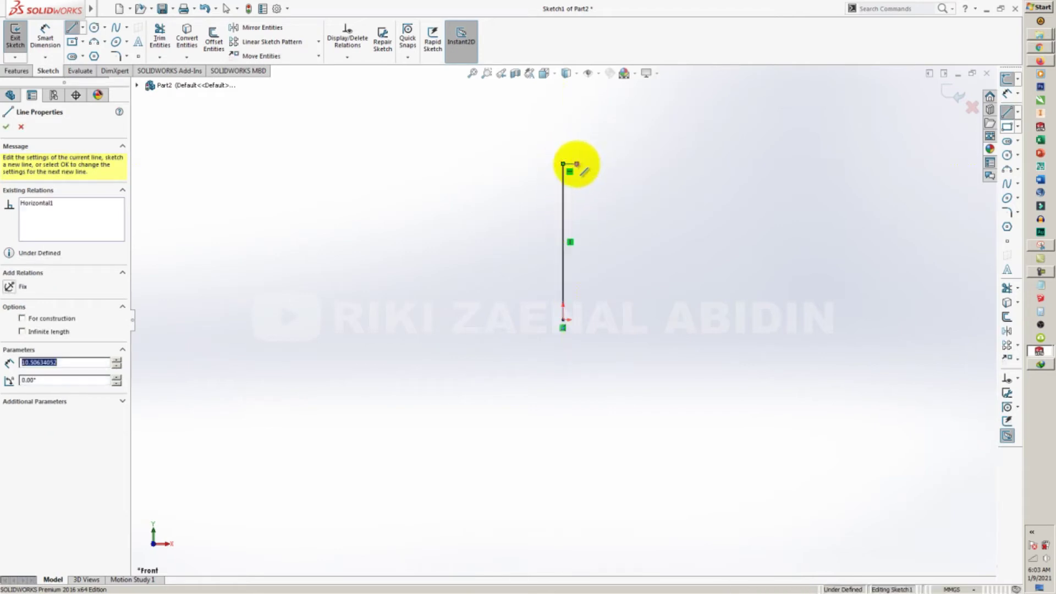
pyautogui.click(576, 308)
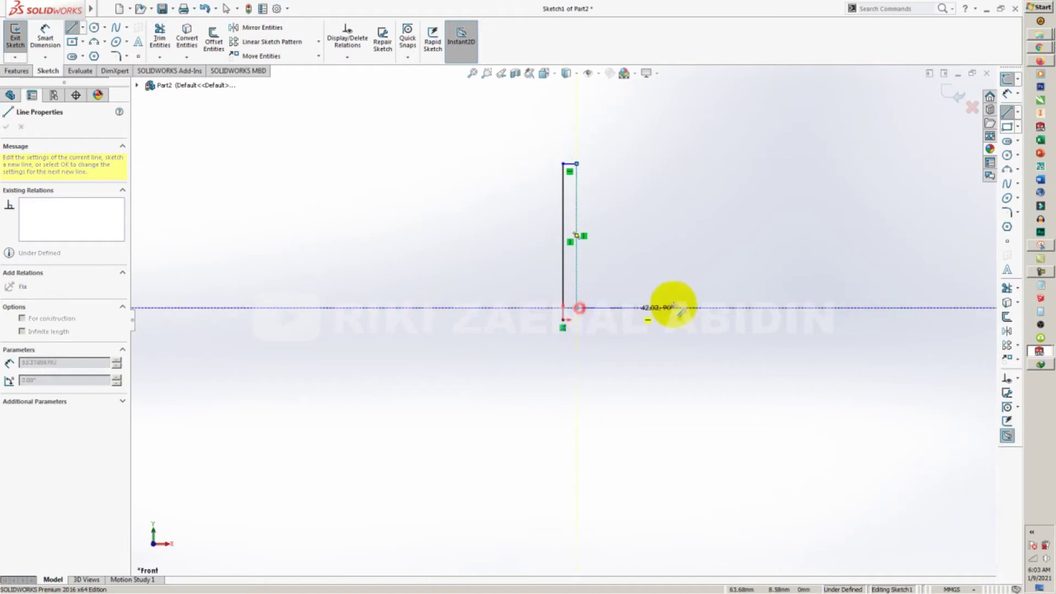
pyautogui.click(706, 308)
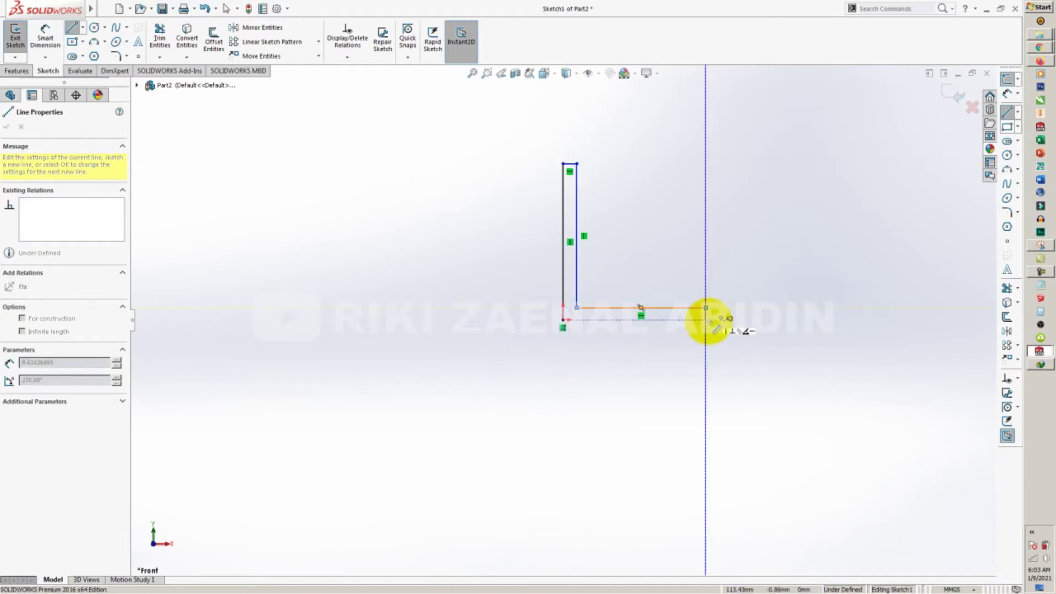
pyautogui.click(564, 319)
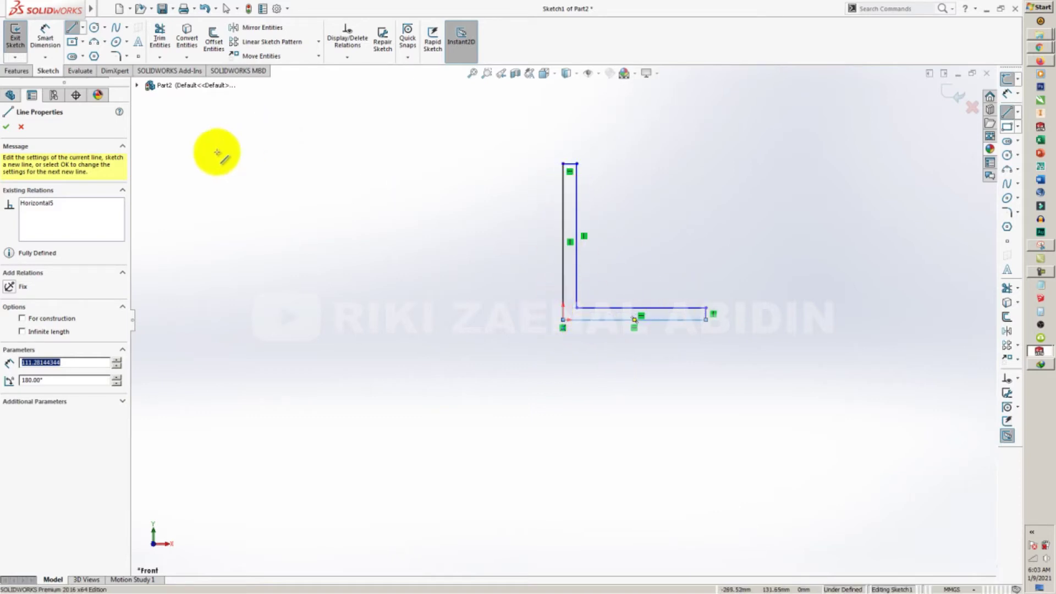
pyautogui.click(7, 127)
pyautogui.click(9, 128)
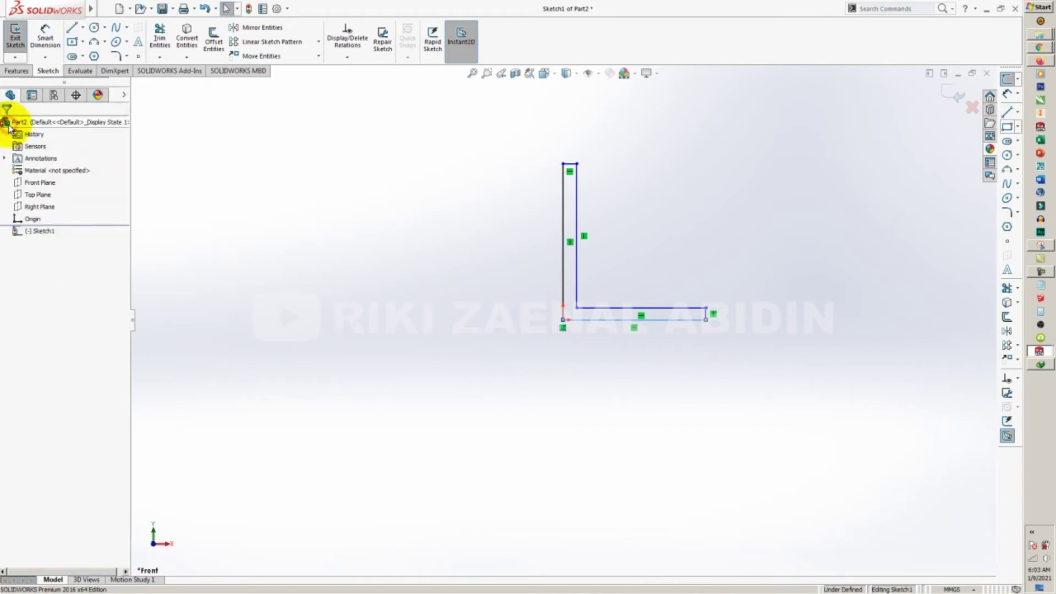
# Extrude Sketch1 with Extruded Boss/Base, dragging the depth to set the angle's length
pyautogui.click(14, 72)
pyautogui.click(20, 39)
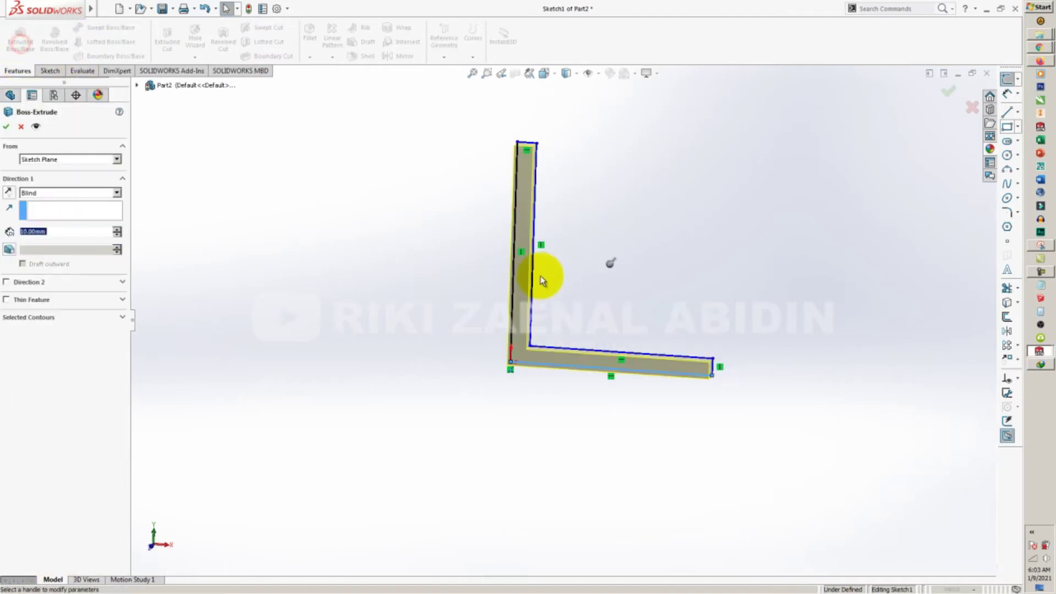
pyautogui.moveTo(557, 323)
pyautogui.mouseDown()
pyautogui.moveTo(546, 340)
pyautogui.moveTo(418, 414)
pyautogui.mouseUp()
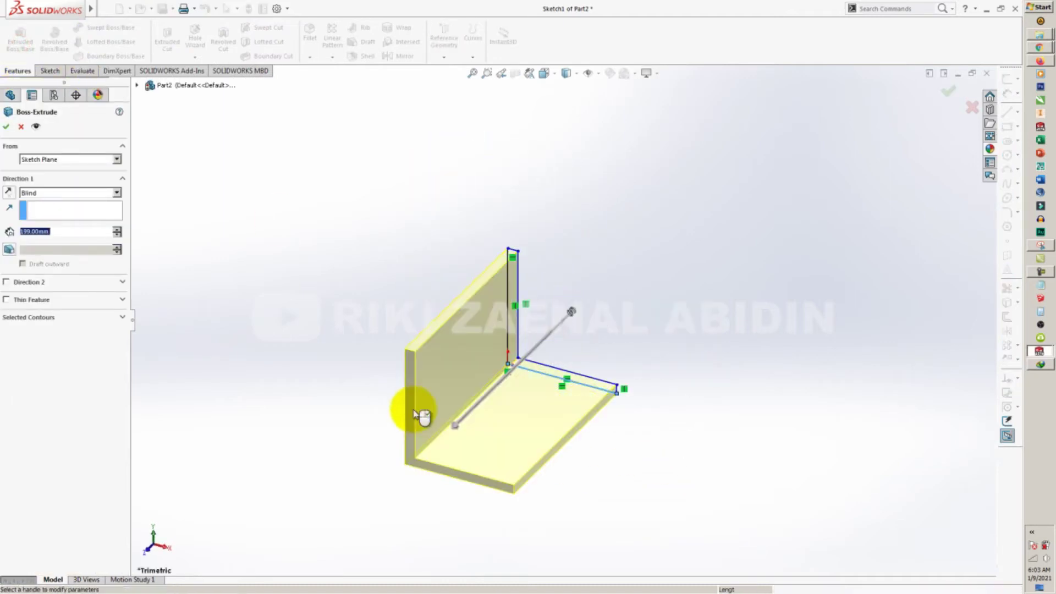
pyautogui.click(6, 126)
pyautogui.scroll(2, 492, 422)
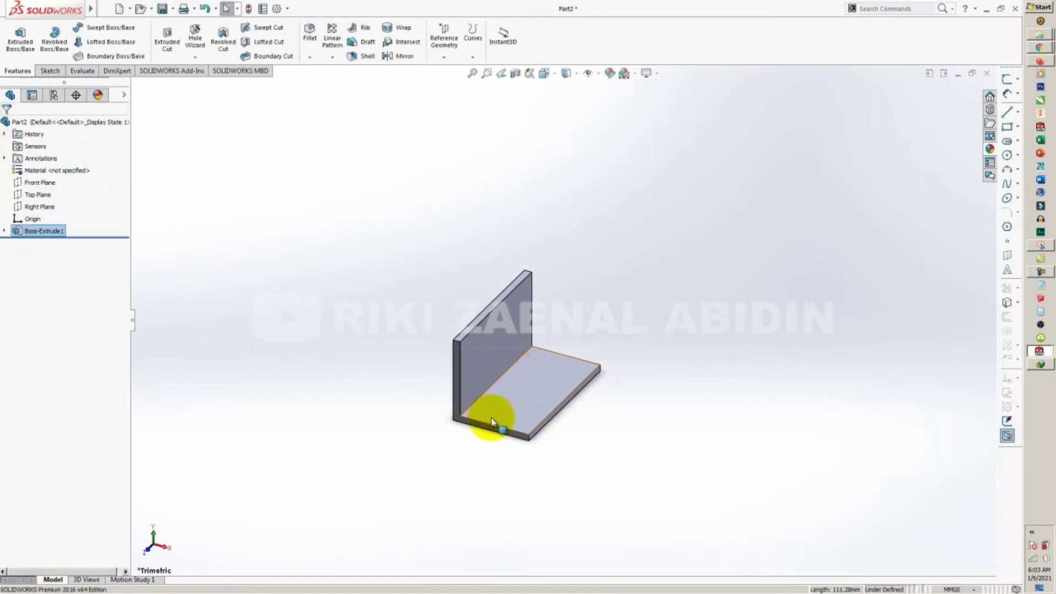
pyautogui.scroll(-2, 498, 413)
pyautogui.scroll(-1, 570, 251)
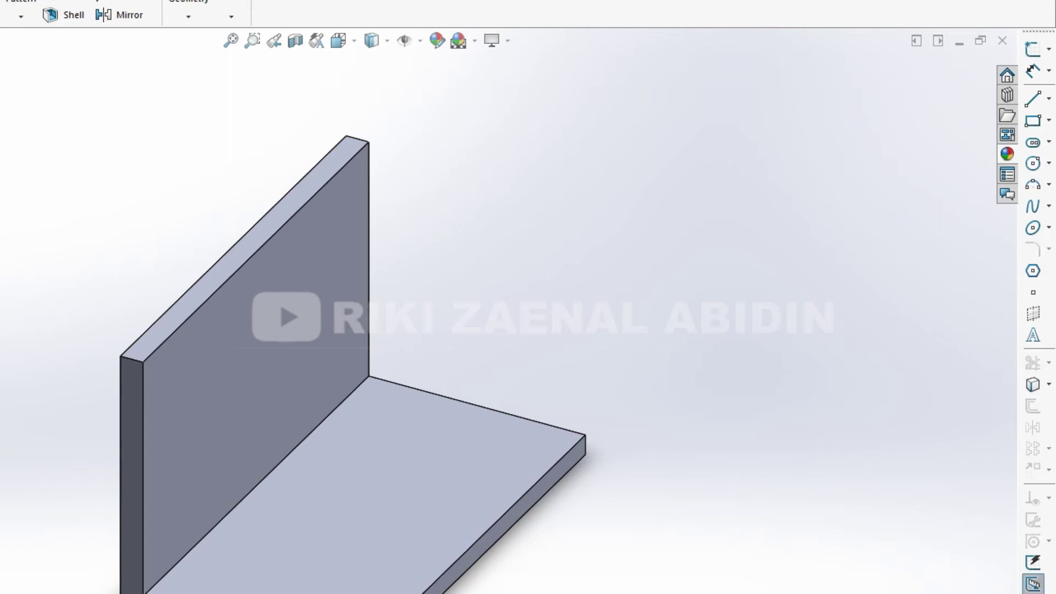
# Create Plane1 referenced to the bracket's two opposite end faces
pyautogui.click(200, 18)
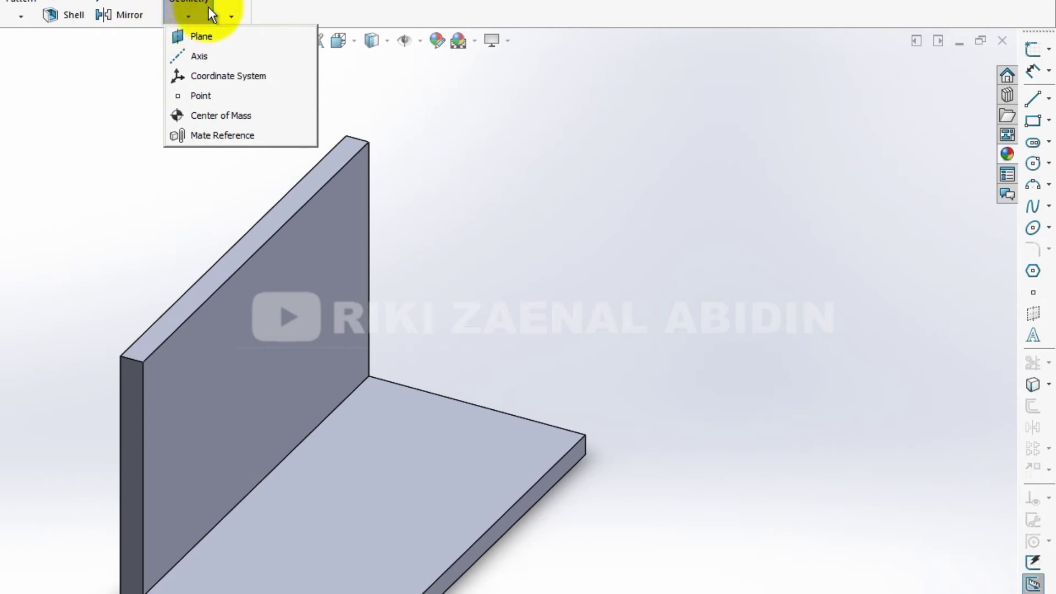
pyautogui.click(201, 36)
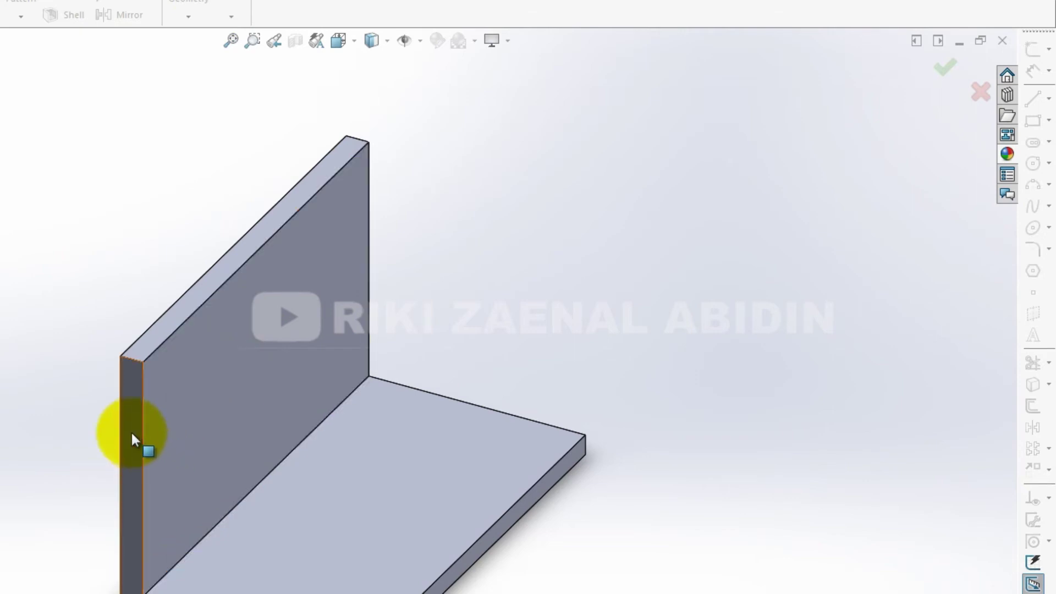
pyautogui.click(133, 413)
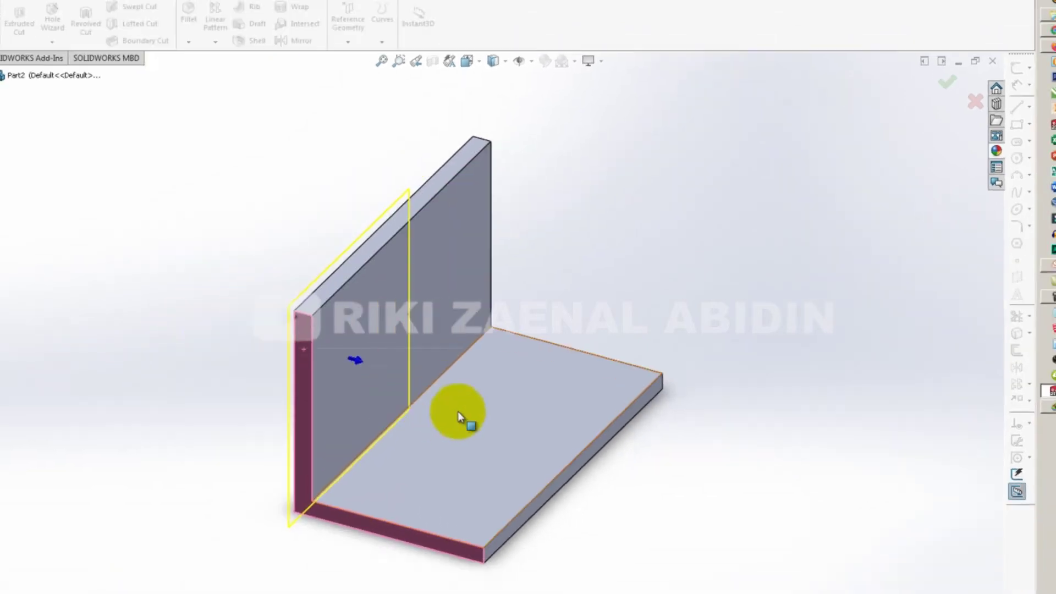
pyautogui.moveTo(571, 330)
pyautogui.mouseDown(button='middle')
pyautogui.moveTo(472, 410)
pyautogui.moveTo(708, 264)
pyautogui.mouseUp(button='middle')
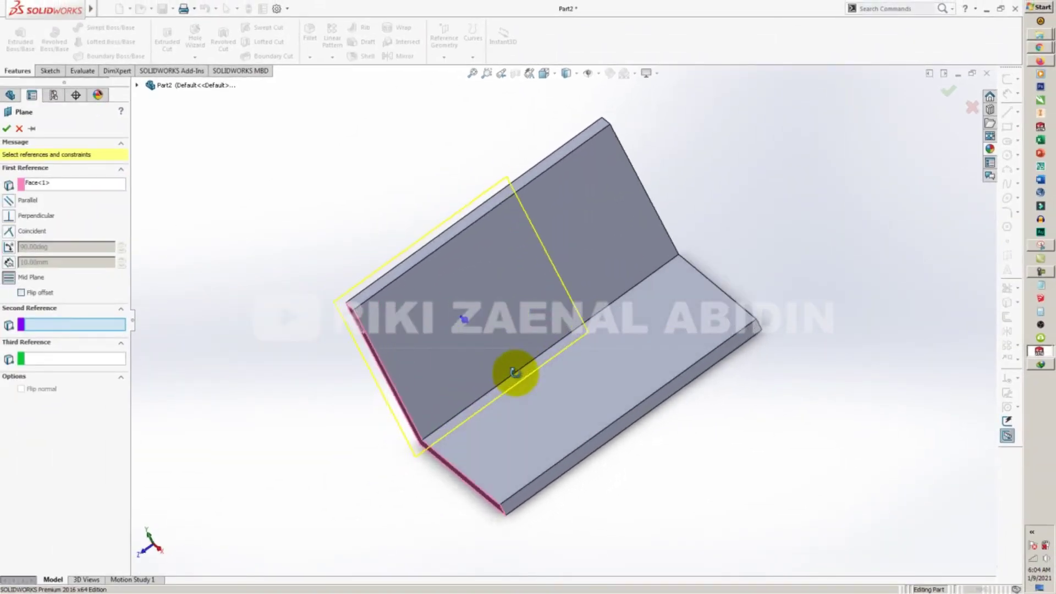
pyautogui.click(738, 230)
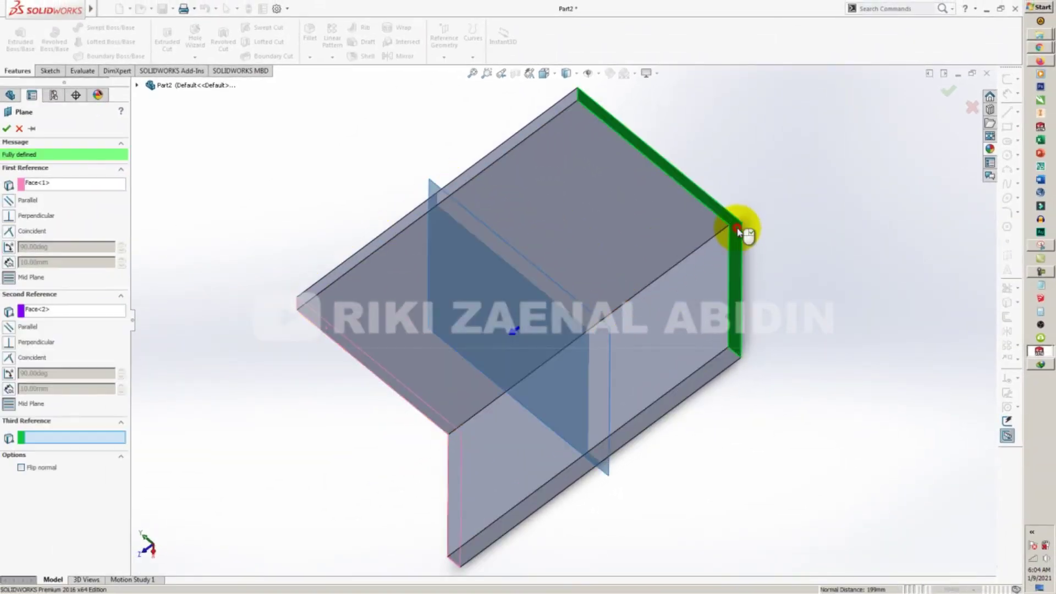
pyautogui.moveTo(566, 307)
pyautogui.mouseDown(button='middle')
pyautogui.moveTo(571, 325)
pyautogui.moveTo(632, 278)
pyautogui.moveTo(632, 235)
pyautogui.mouseUp(button='middle')
# Accept Plane1 and start a sketch on it, viewed Normal To
pyautogui.click(7, 129)
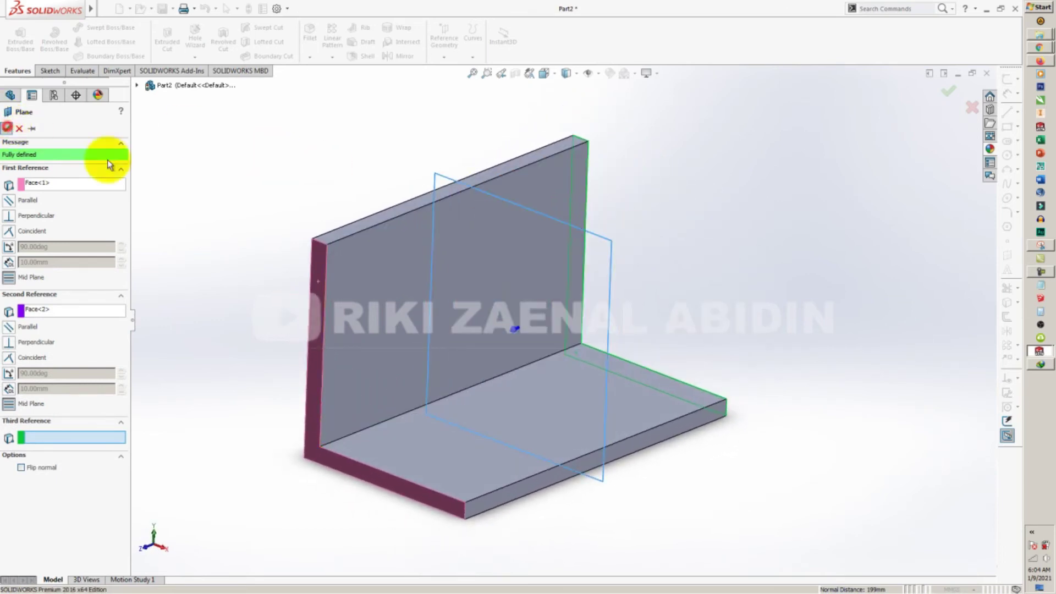
pyautogui.click(50, 71)
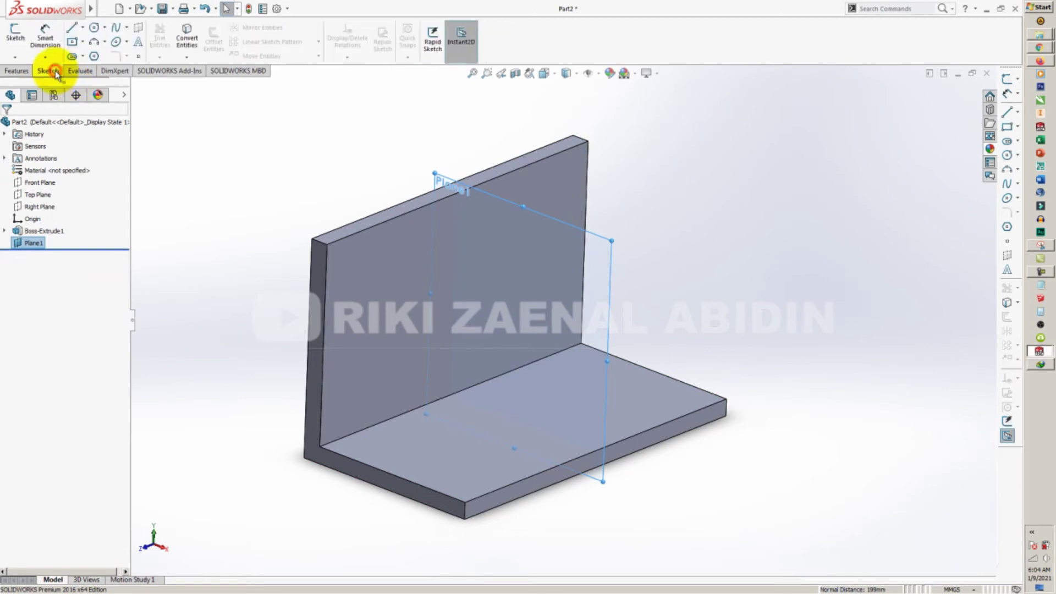
pyautogui.click(16, 34)
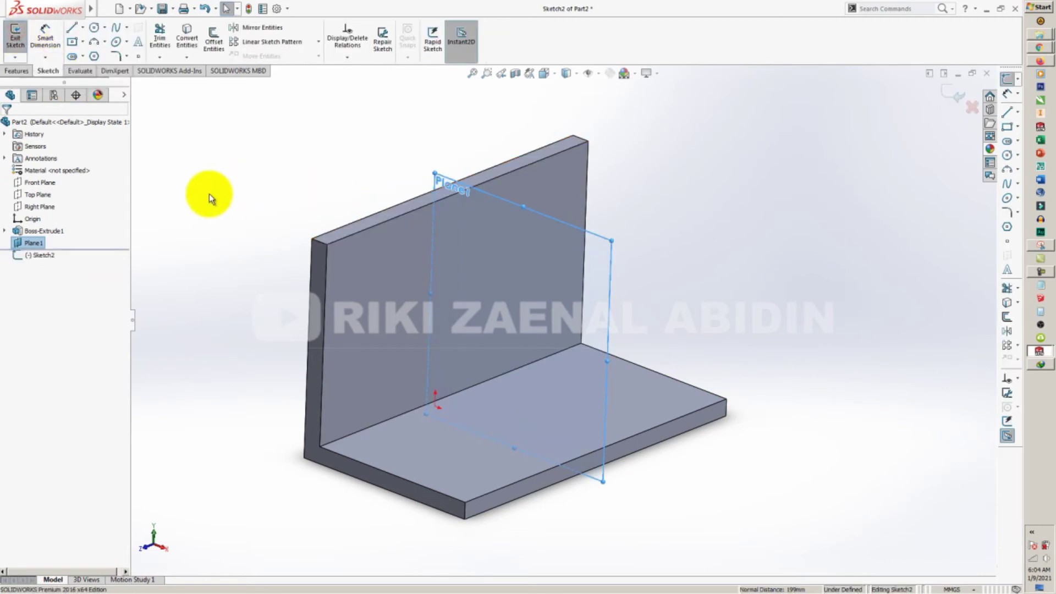
pyautogui.press('space')
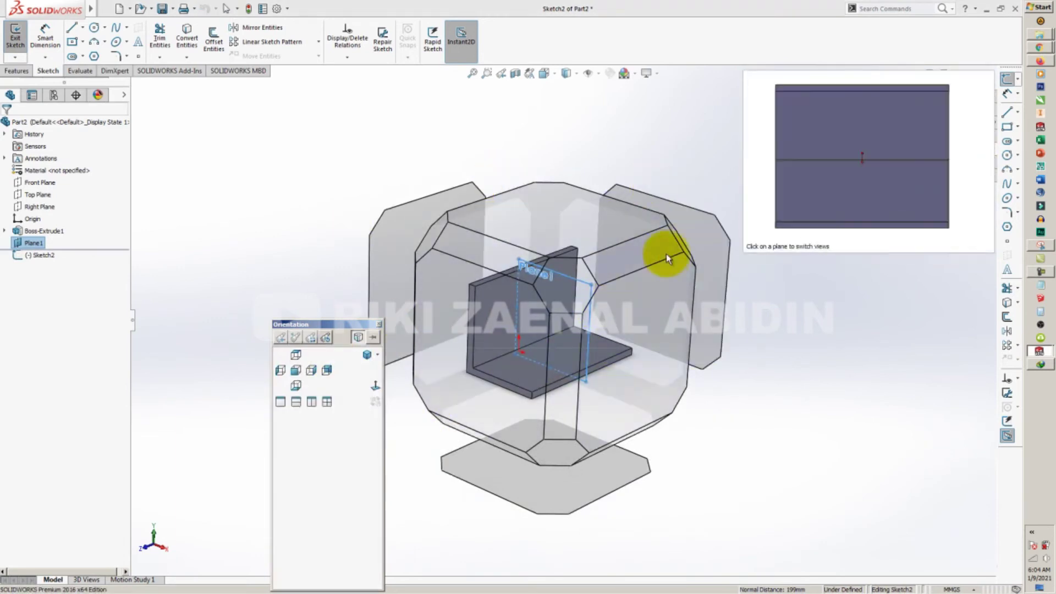
pyautogui.click(480, 336)
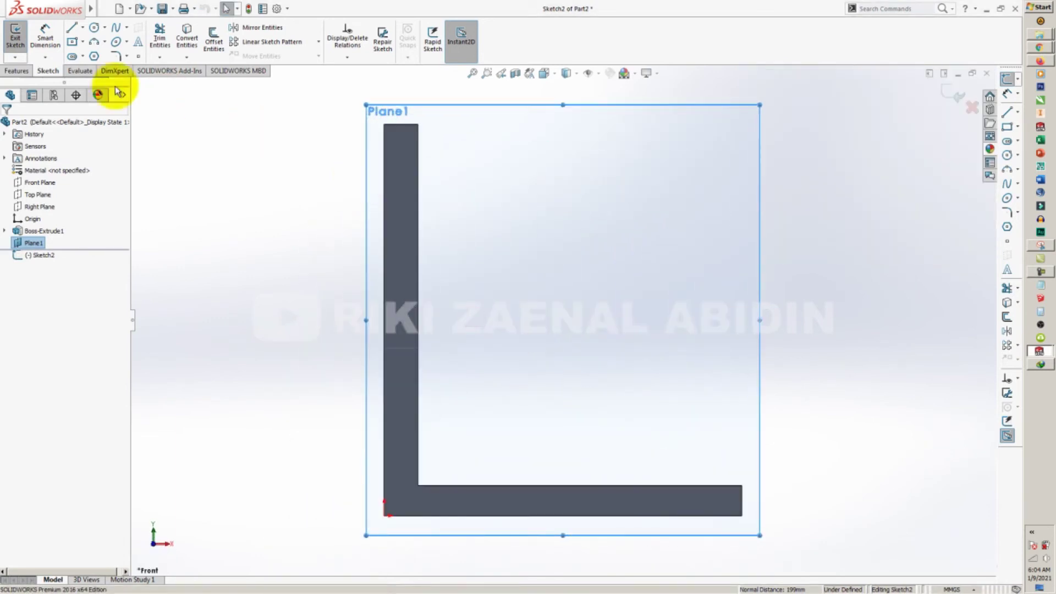
# Draw a diagonal line from the upright flange top to the base flange tip, then exit the sketch
pyautogui.click(71, 28)
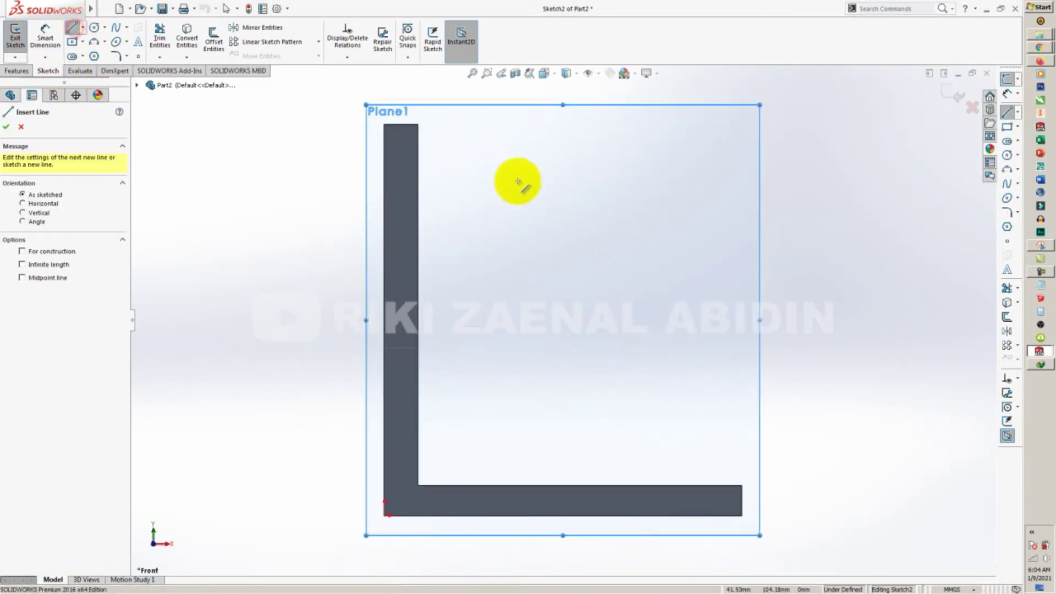
pyautogui.click(418, 125)
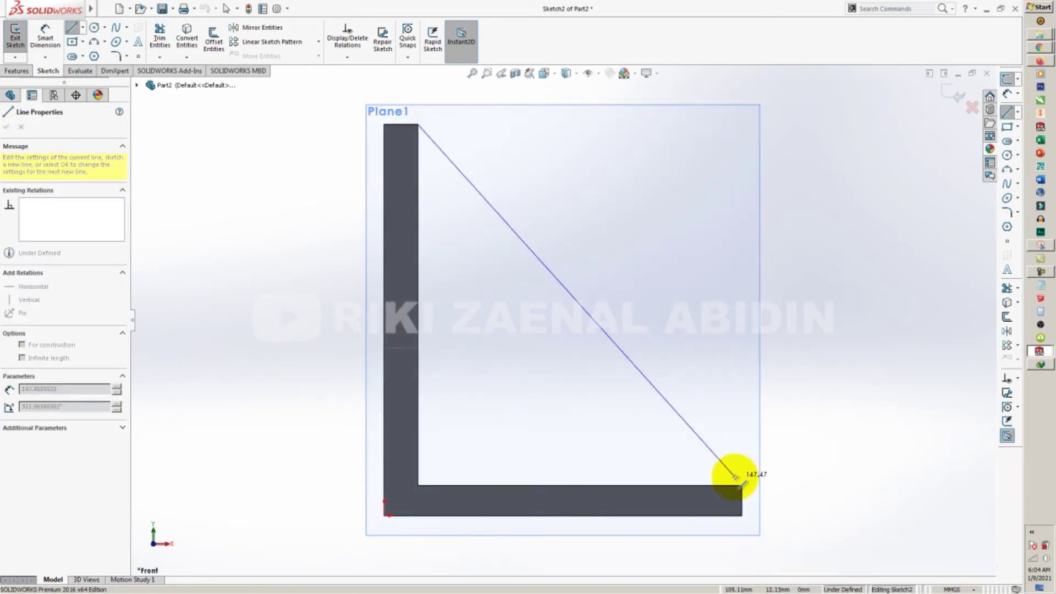
pyautogui.click(743, 486)
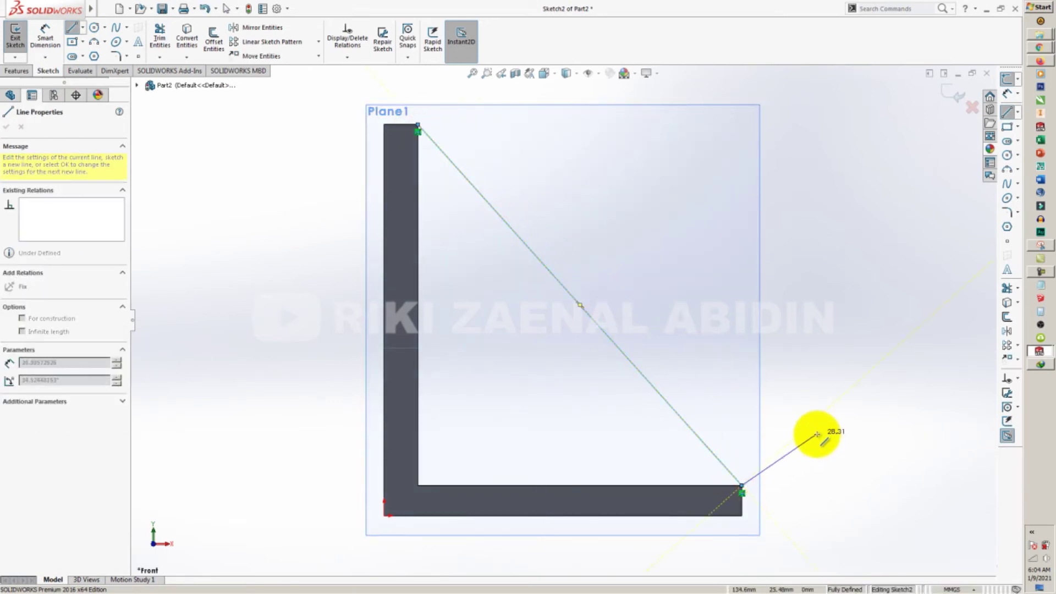
pyautogui.press('Escape')
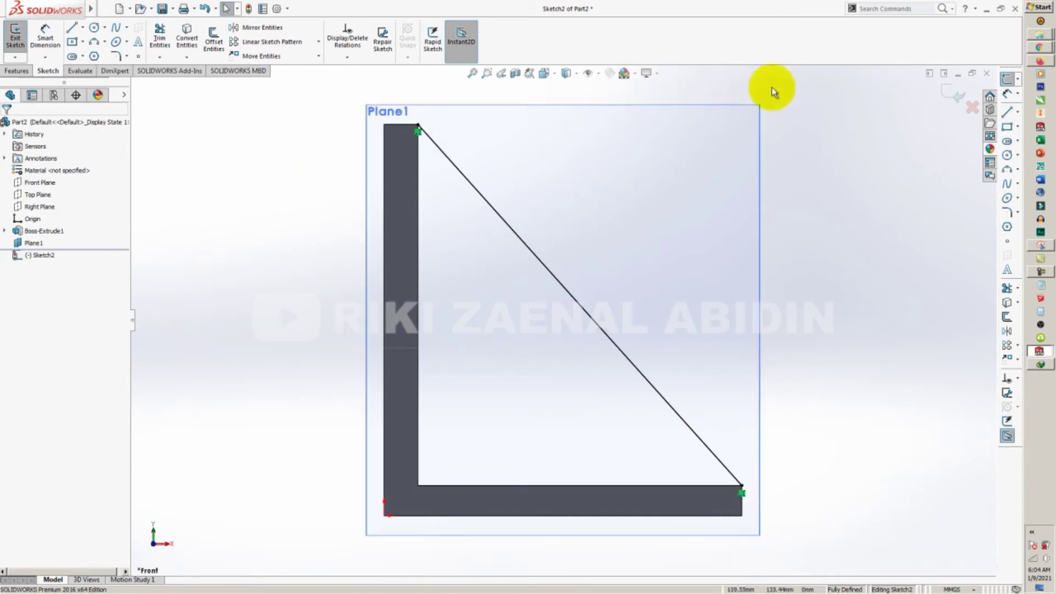
pyautogui.click(957, 96)
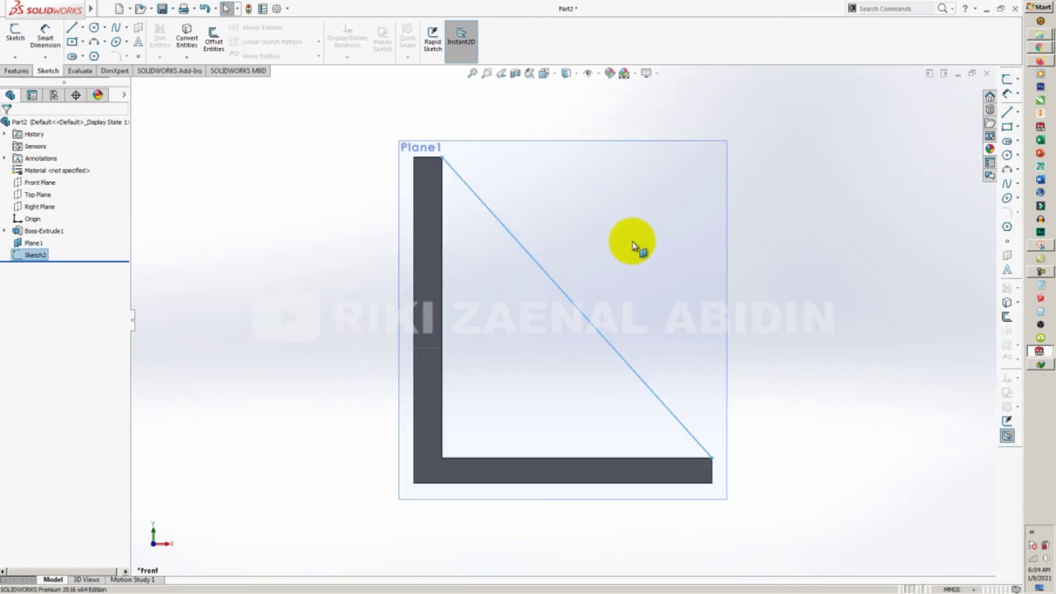
# Orbit the bracket into a 3-D angled view showing Sketch2's diagonal line
pyautogui.moveTo(633, 246); pyautogui.dragTo(570, 279, button='middle')
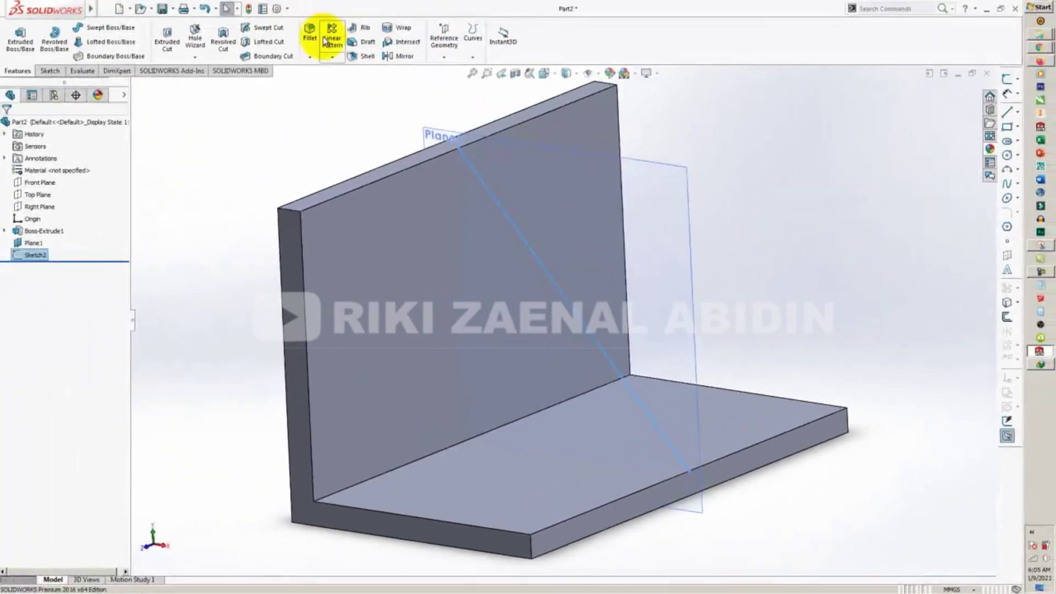
# Start a Rib from Sketch2's diagonal line with thickness 25 mm
pyautogui.click(367, 30)
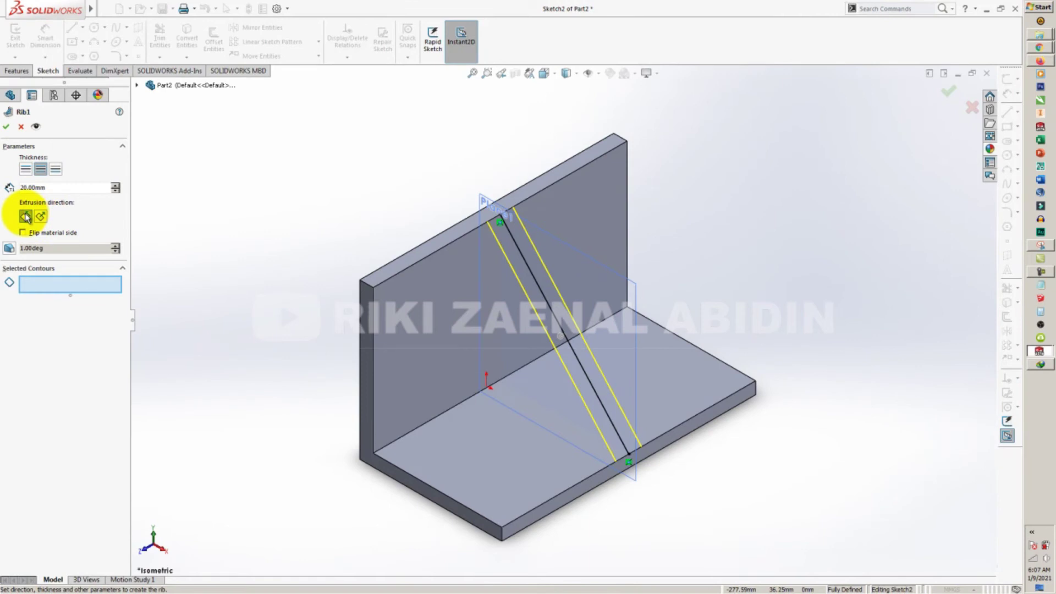
pyautogui.click(25, 187)
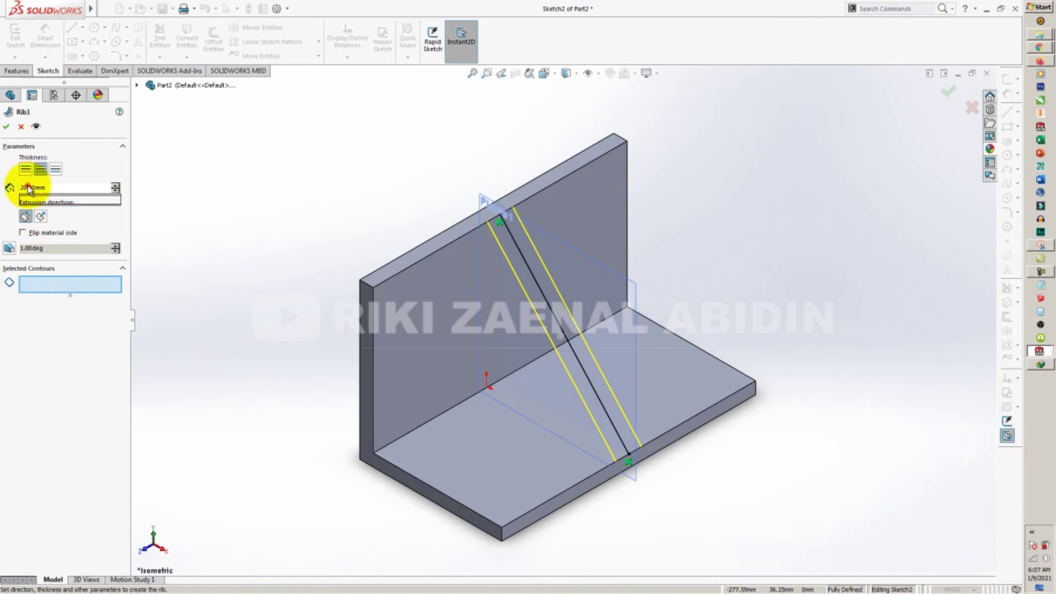
pyautogui.doubleClick(60, 188)
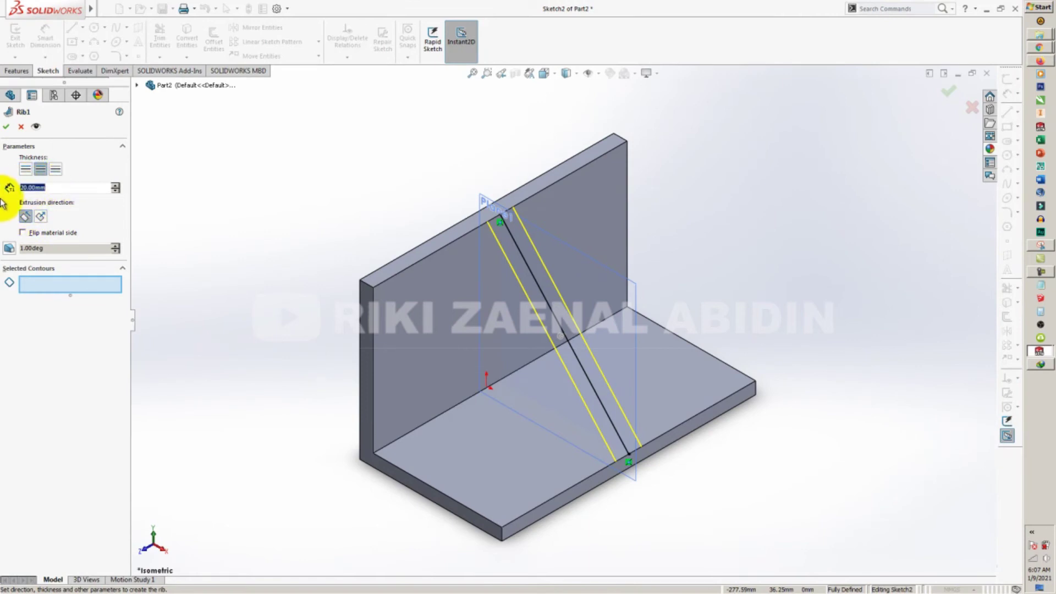
pyautogui.write('5')
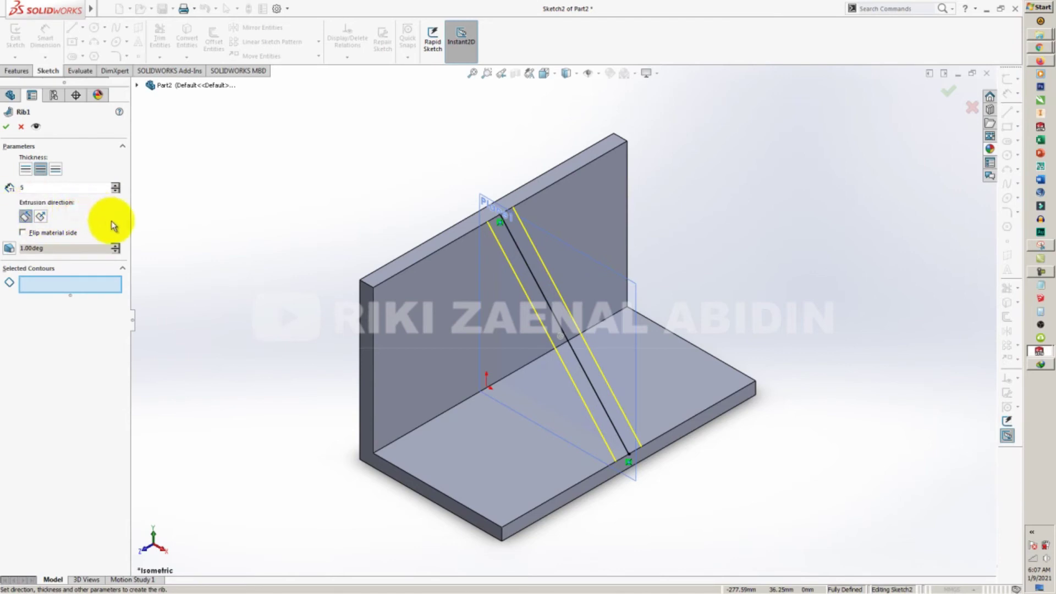
pyautogui.doubleClick(33, 188)
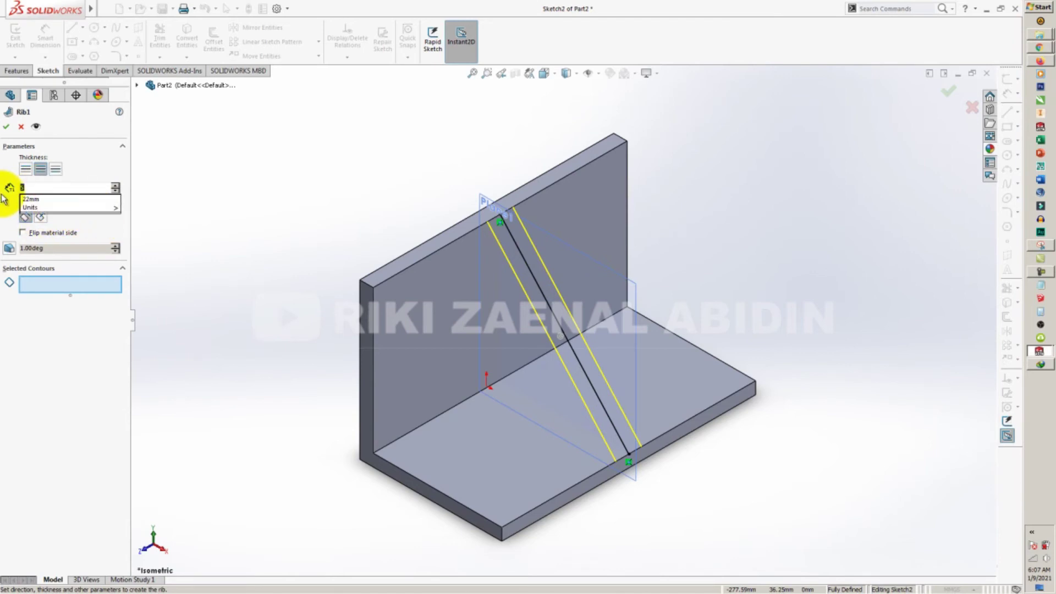
pyautogui.write('25')
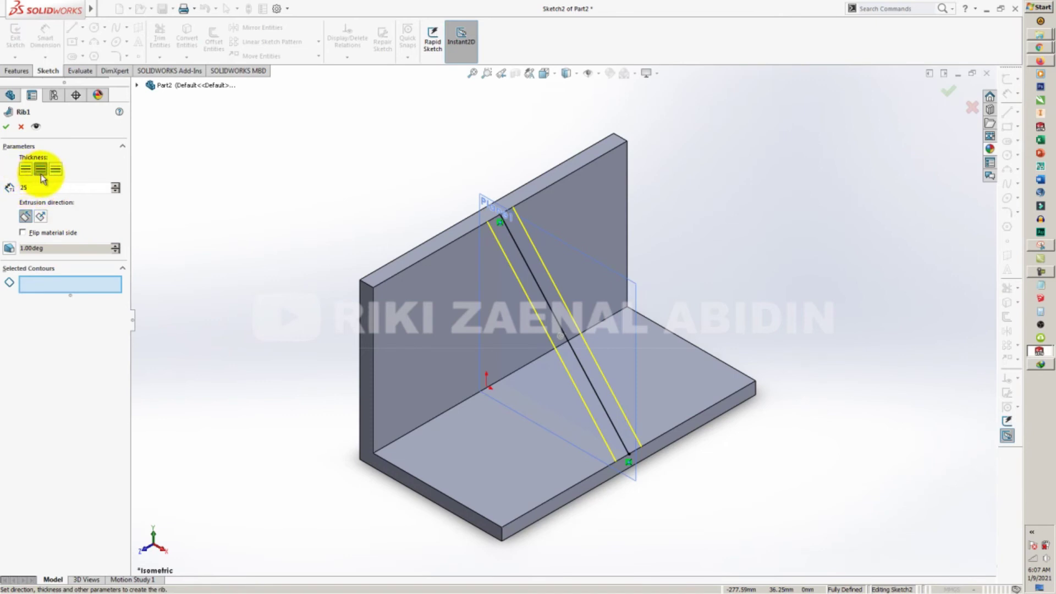
# Try the one-sided thickness options, settle on Both Sides, and build Rib1
pyautogui.click(26, 169)
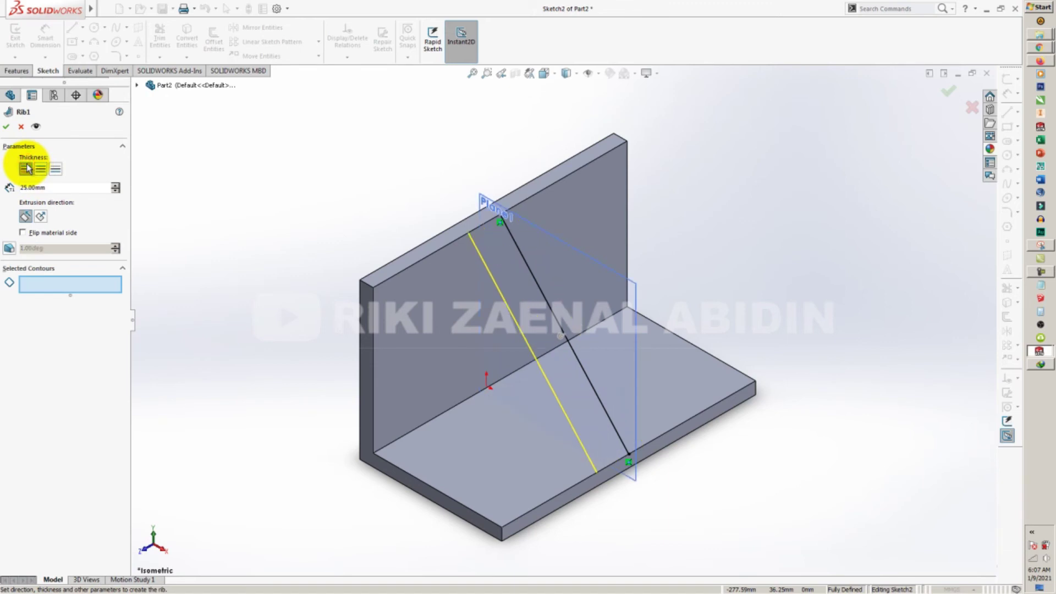
pyautogui.click(40, 169)
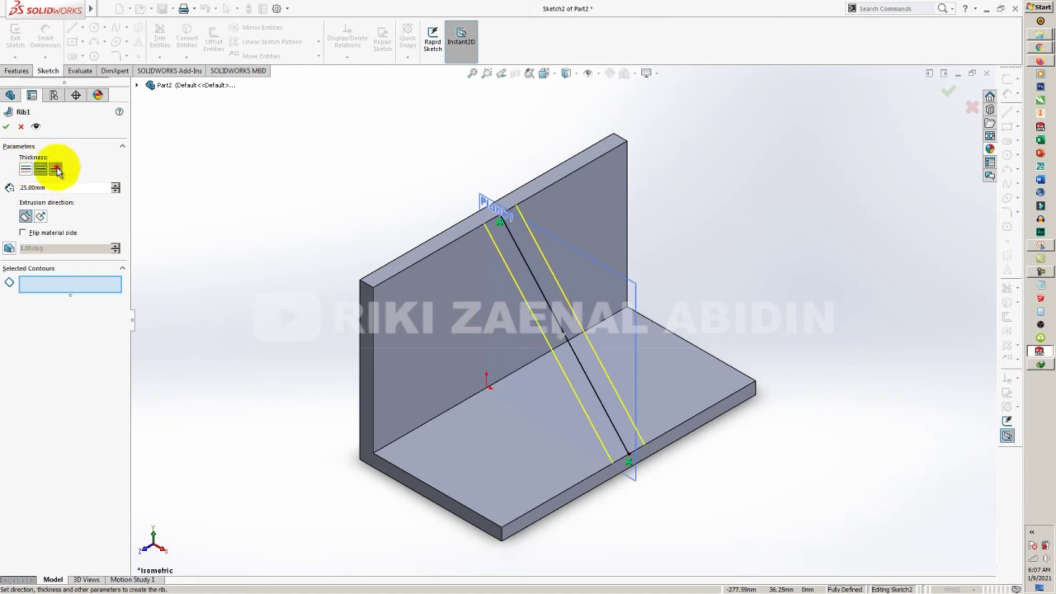
pyautogui.click(56, 170)
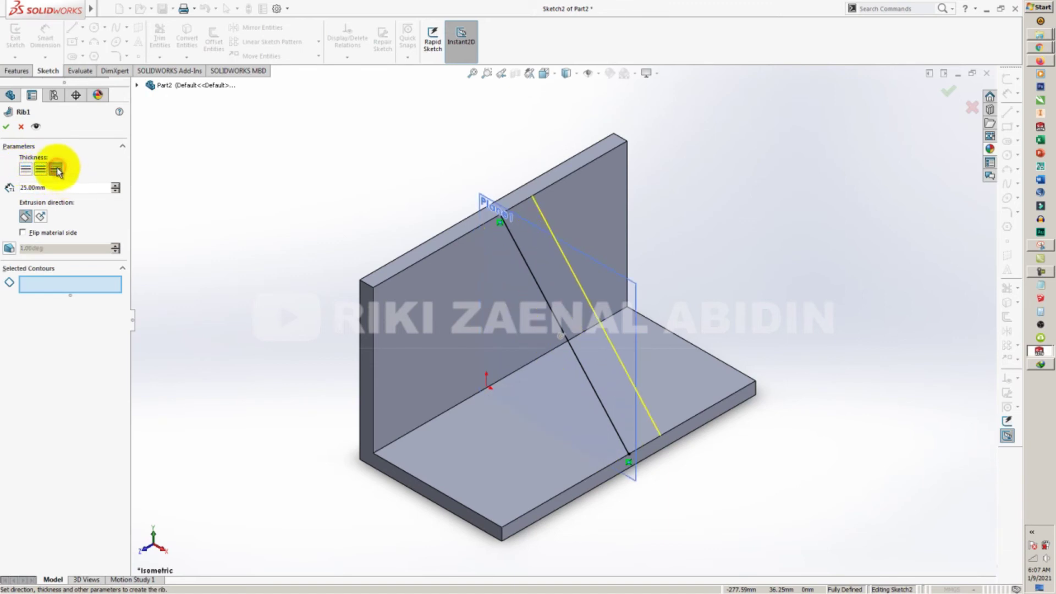
pyautogui.click(29, 172)
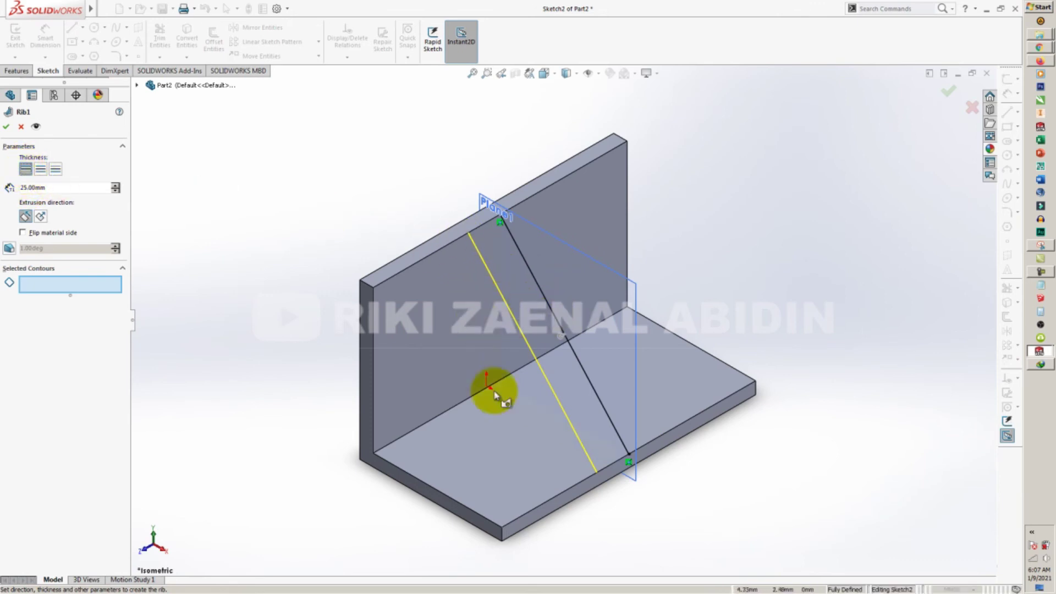
pyautogui.click(40, 169)
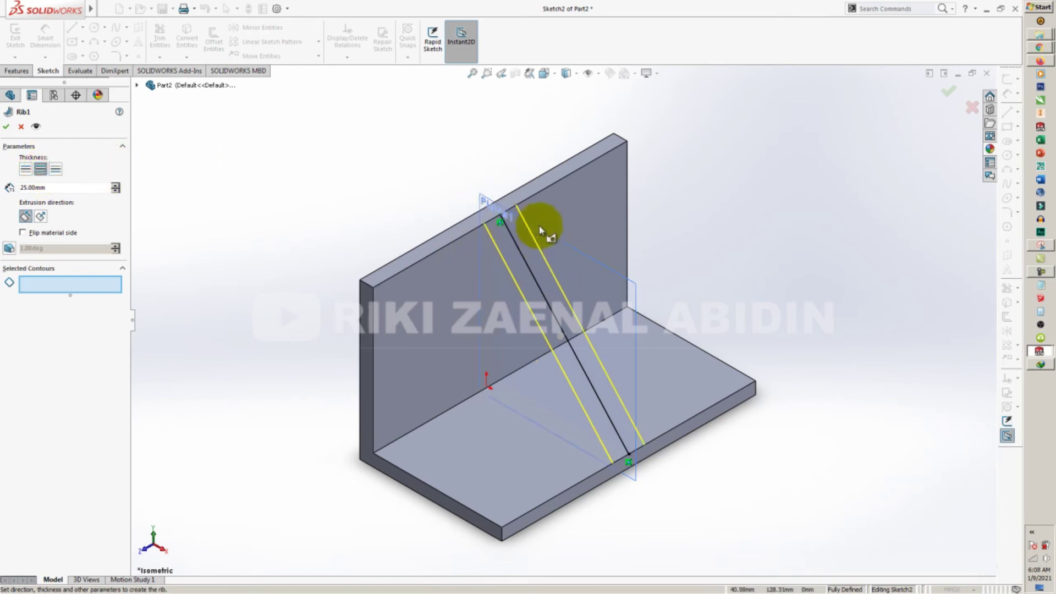
pyautogui.click(55, 175)
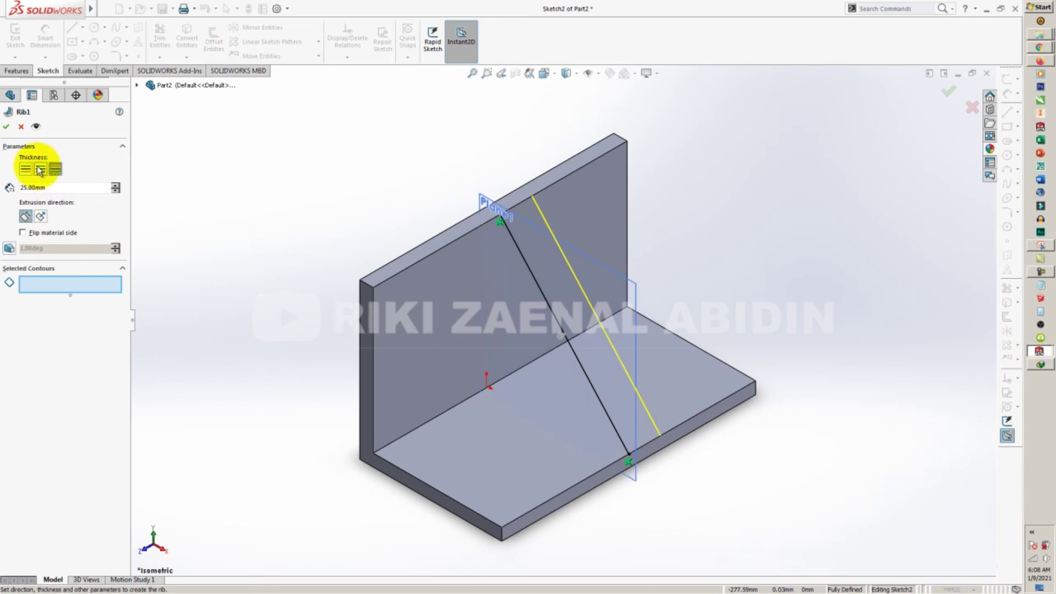
pyautogui.click(40, 171)
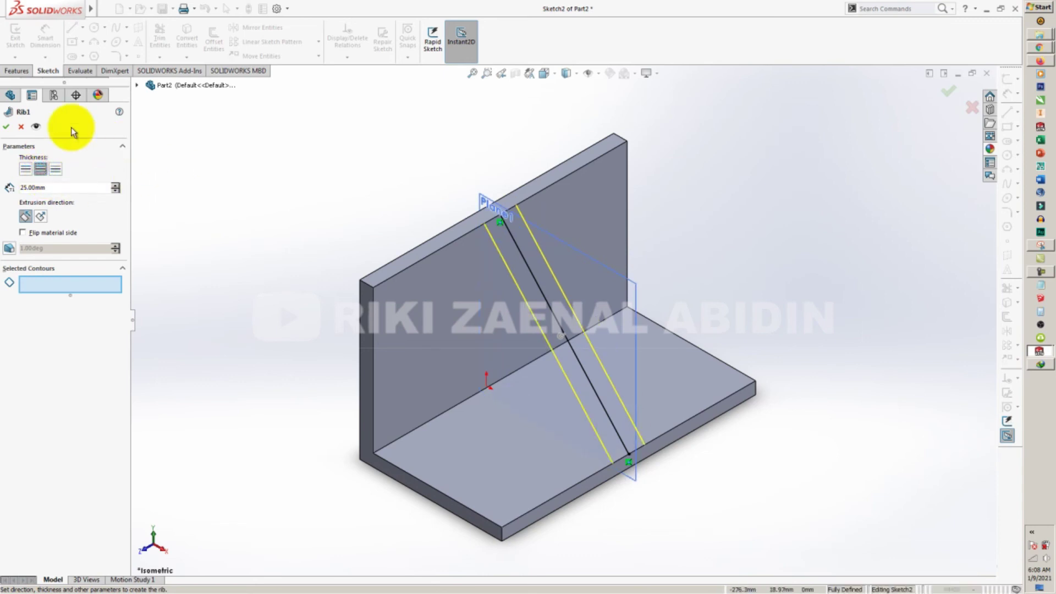
pyautogui.click(6, 127)
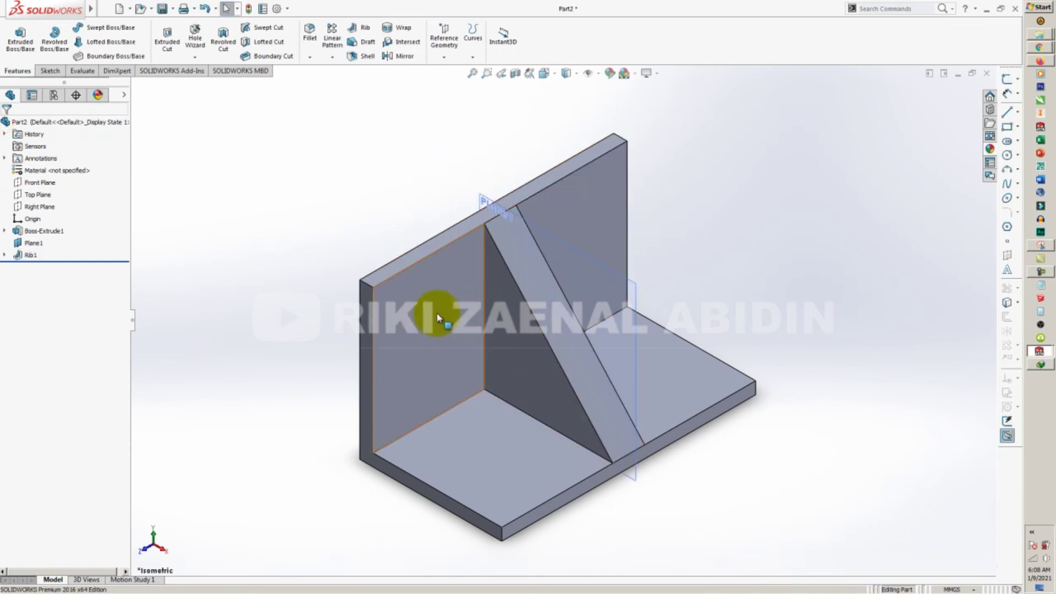
pyautogui.moveTo(436, 318)
pyautogui.mouseDown(button='middle')
pyautogui.moveTo(450, 240)
pyautogui.moveTo(436, 287)
pyautogui.mouseUp(button='middle')
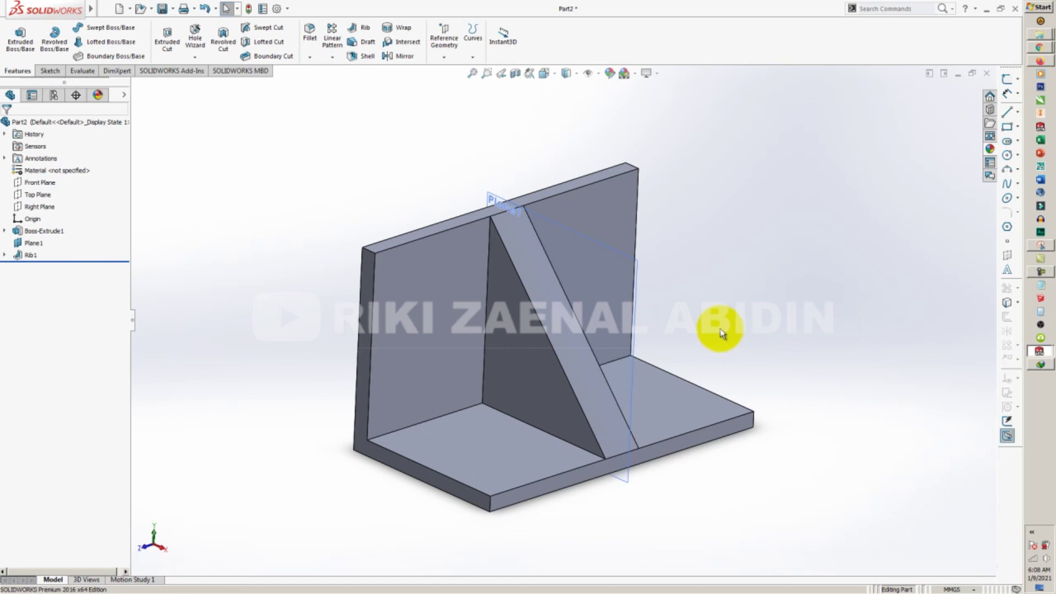
pyautogui.moveTo(725, 330)
pyautogui.mouseDown(button='middle')
pyautogui.moveTo(688, 348)
pyautogui.moveTo(708, 341)
pyautogui.mouseUp(button='middle')
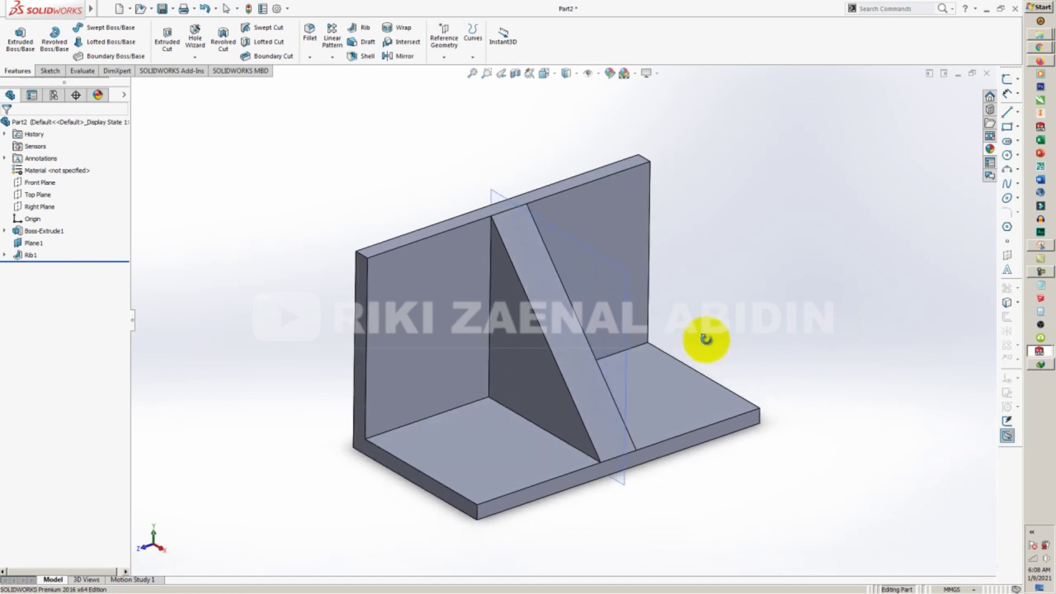